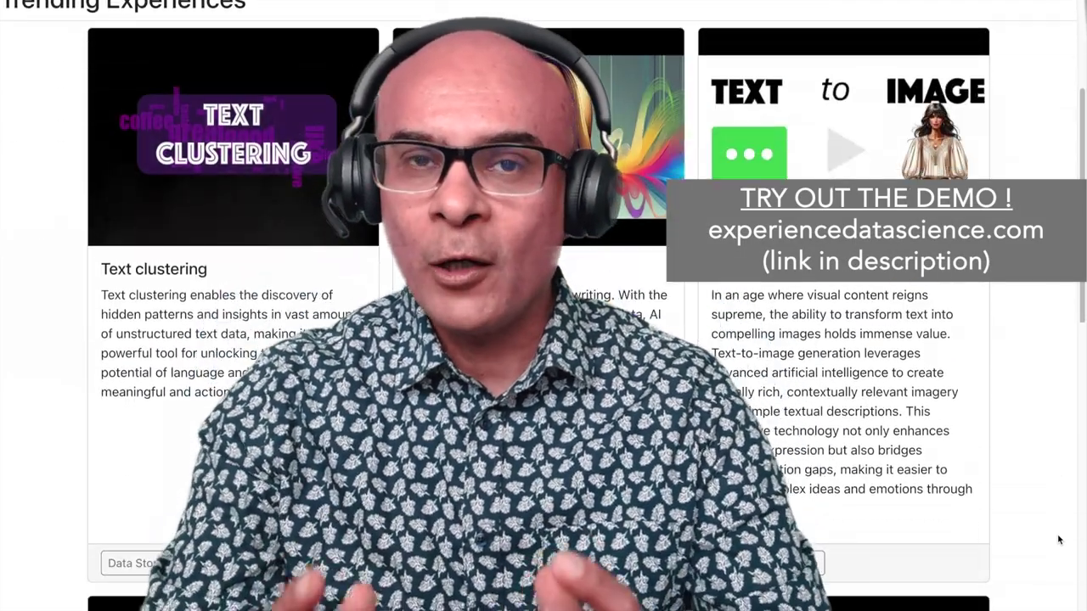
Step: Scroll down the Trending Experiences to the Multi-modal AI with reasoning card and highlight its title
{"action": "scroll", "coordinate": [1059, 540], "scroll_direction": "down", "scroll_amount": 3}
{"action": "scroll", "coordinate": [1059, 540], "scroll_direction": "down", "scroll_amount": 3}
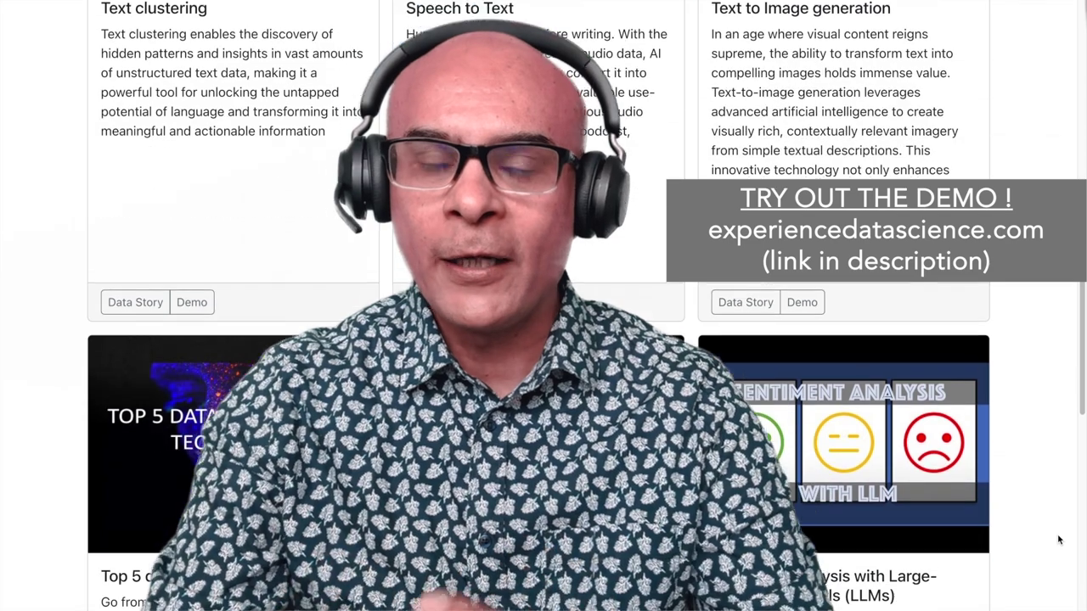
{"action": "scroll", "coordinate": [1058, 540], "scroll_direction": "down", "scroll_amount": 3}
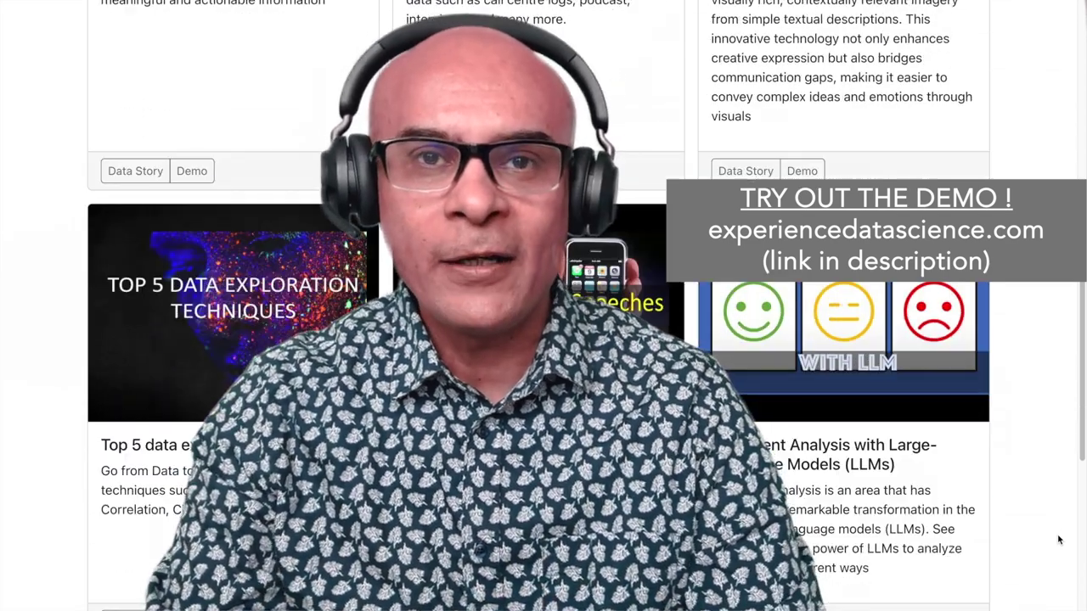
{"action": "scroll", "coordinate": [1059, 540], "scroll_direction": "down", "scroll_amount": 4}
{"action": "scroll", "coordinate": [1059, 540], "scroll_direction": "down", "scroll_amount": 4}
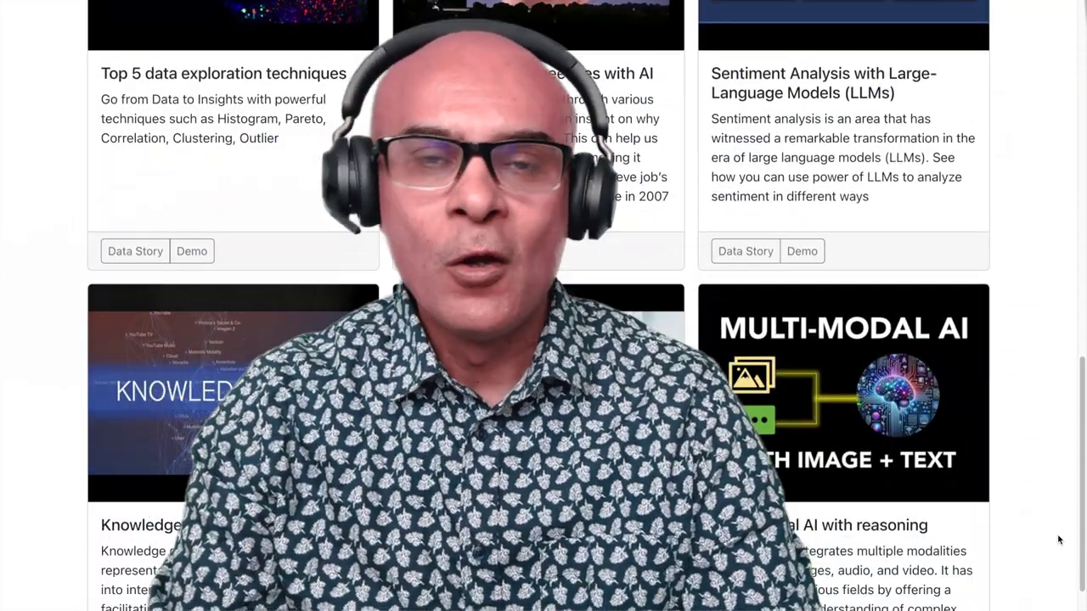
{"action": "scroll", "coordinate": [1059, 540], "scroll_direction": "down", "scroll_amount": 3}
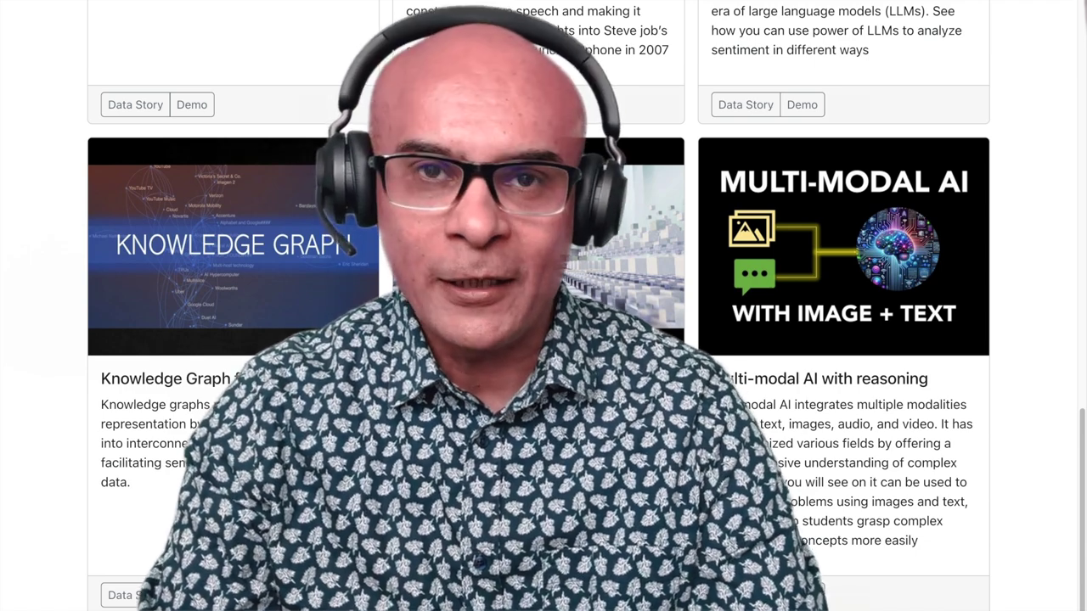
{"action": "left_click_drag", "start_coordinate": [713, 379], "coordinate": [990, 391]}
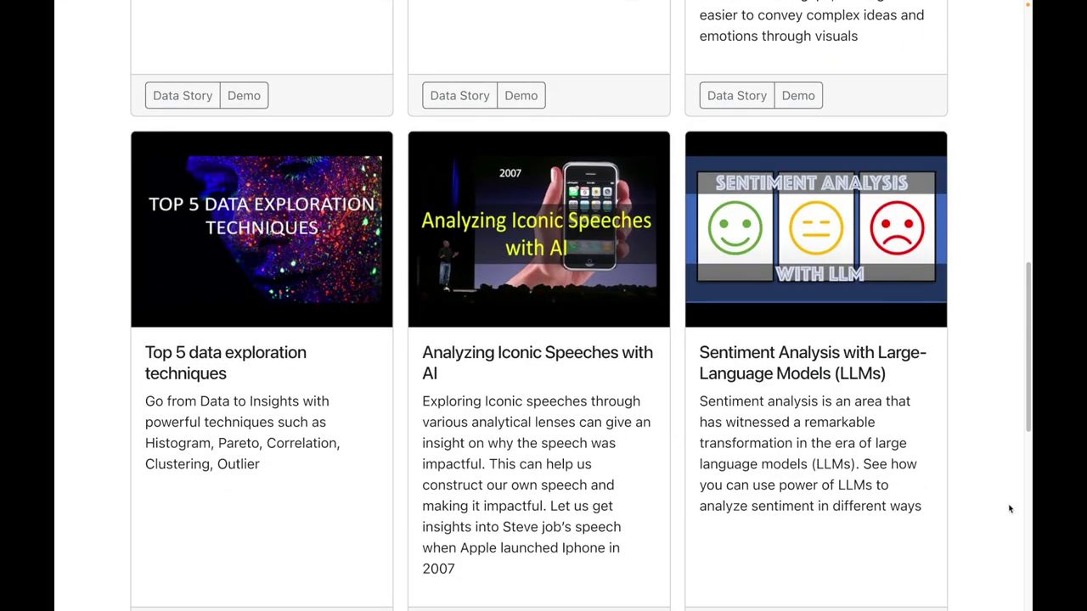
{"action": "scroll", "coordinate": [1010, 509], "scroll_direction": "down", "scroll_amount": 3}
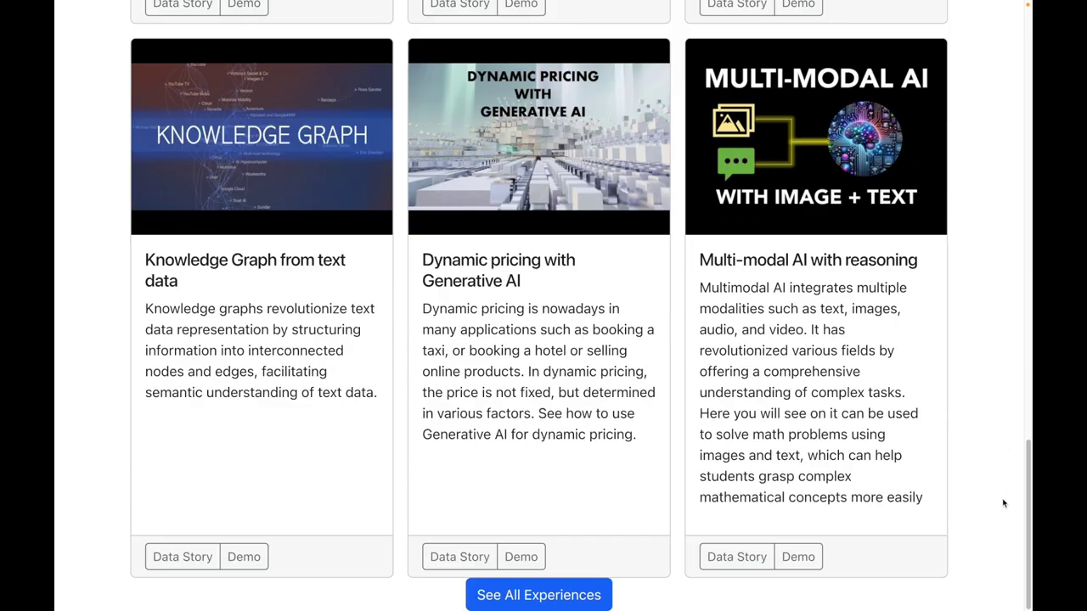
{"action": "left_click", "coordinate": [701, 259]}
{"action": "left_click_drag", "start_coordinate": [702, 259], "coordinate": [929, 255]}
{"action": "left_click", "coordinate": [968, 273]}
Step: Open the Multi-modal AI demo, check the math_questions_csv and math_images play datasets, and show Add options
{"action": "left_click", "coordinate": [798, 558]}
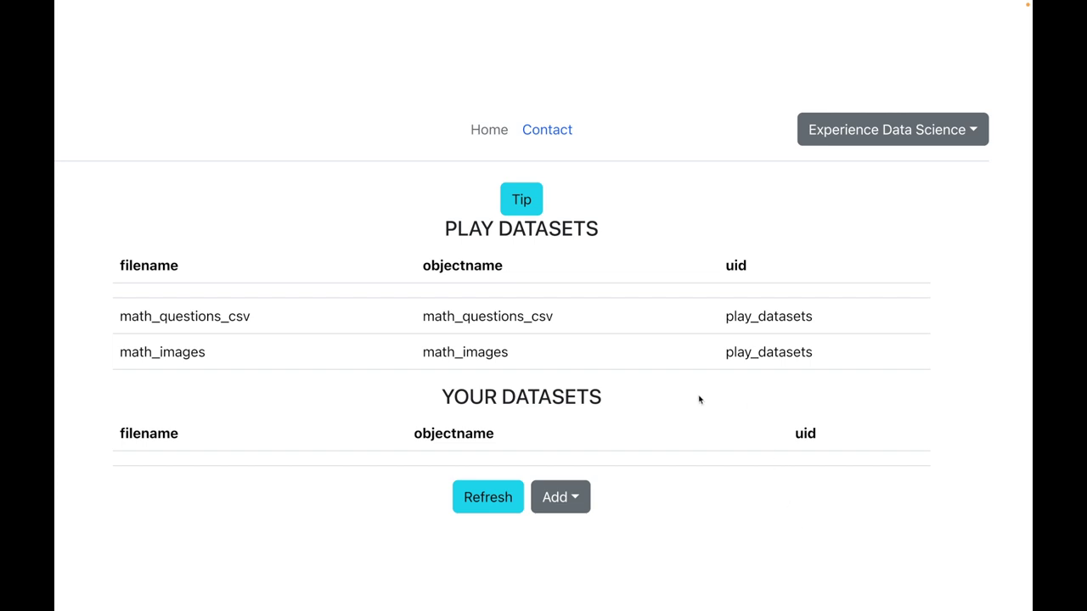
{"action": "left_click", "coordinate": [541, 314]}
{"action": "left_click", "coordinate": [525, 336]}
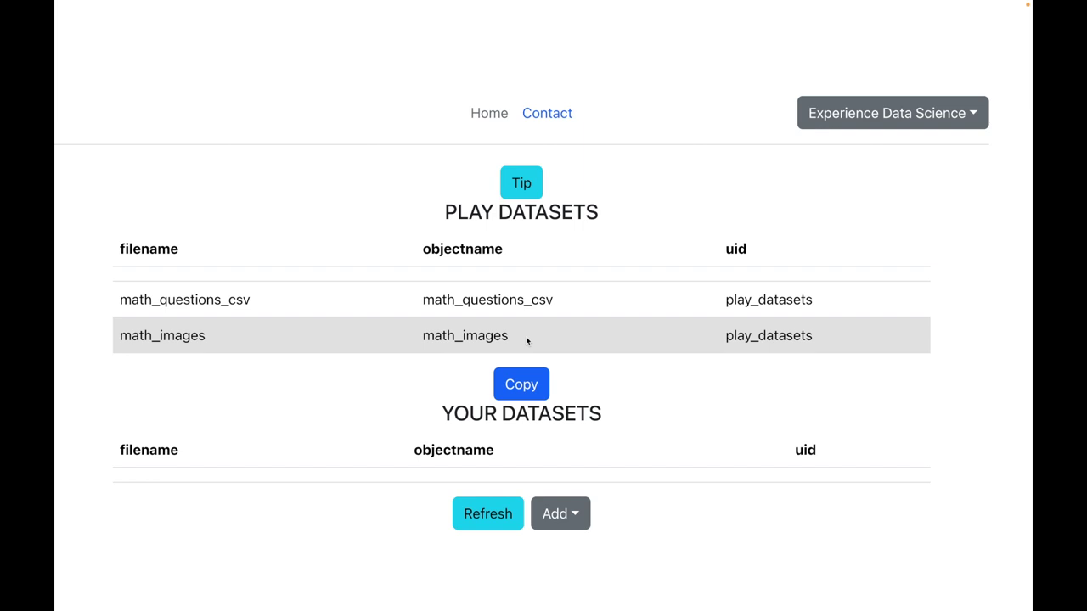
{"action": "left_click", "coordinate": [623, 365]}
{"action": "left_click", "coordinate": [580, 518]}
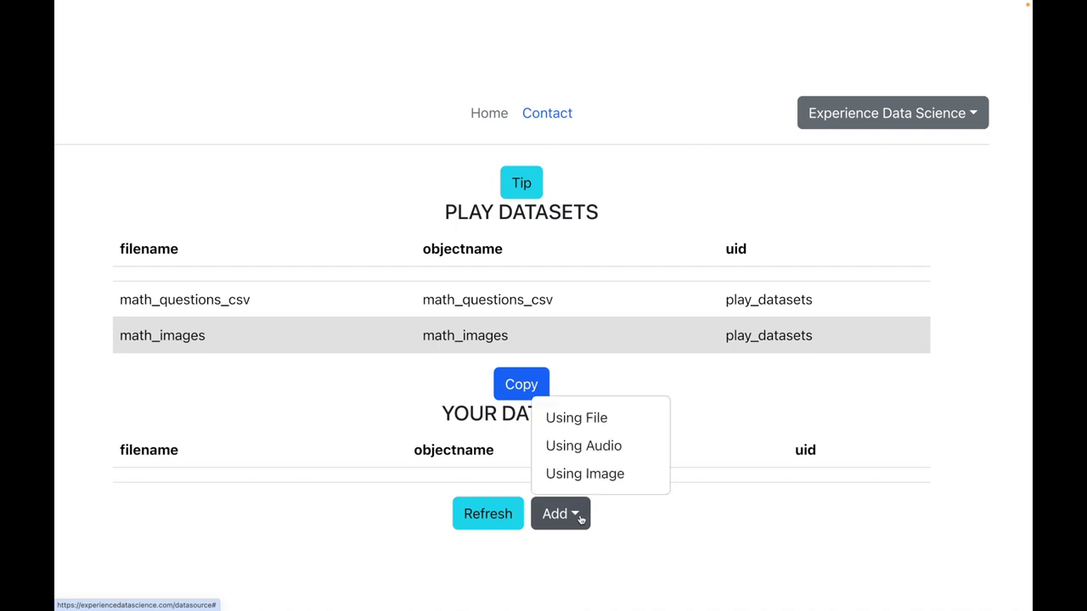
Step: Upload the five math image PNGs as a new math_images image datasource
{"action": "left_click", "coordinate": [583, 475]}
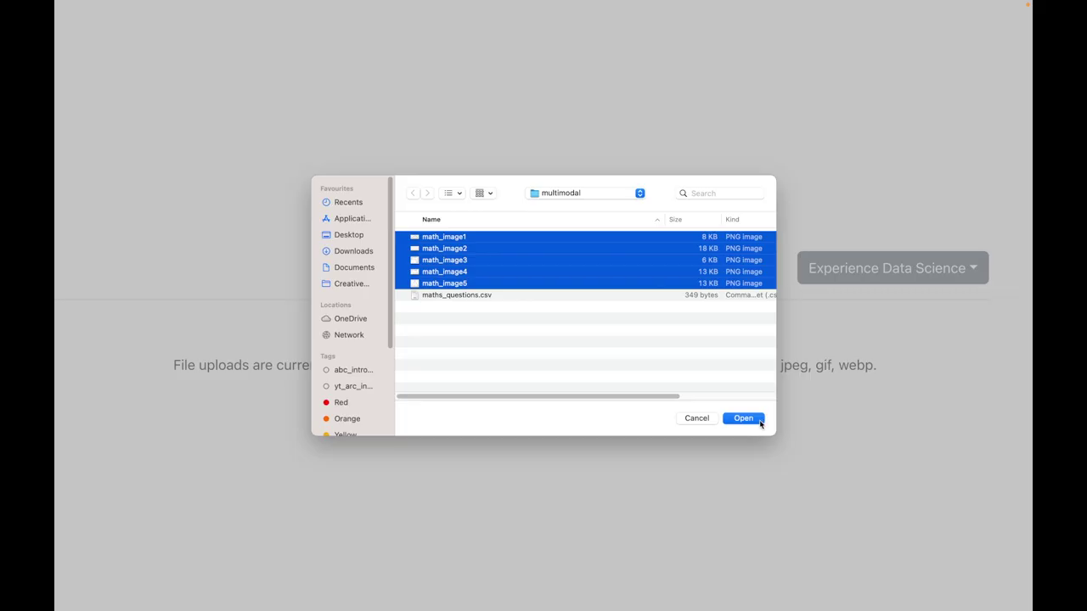
{"action": "left_click", "coordinate": [747, 418]}
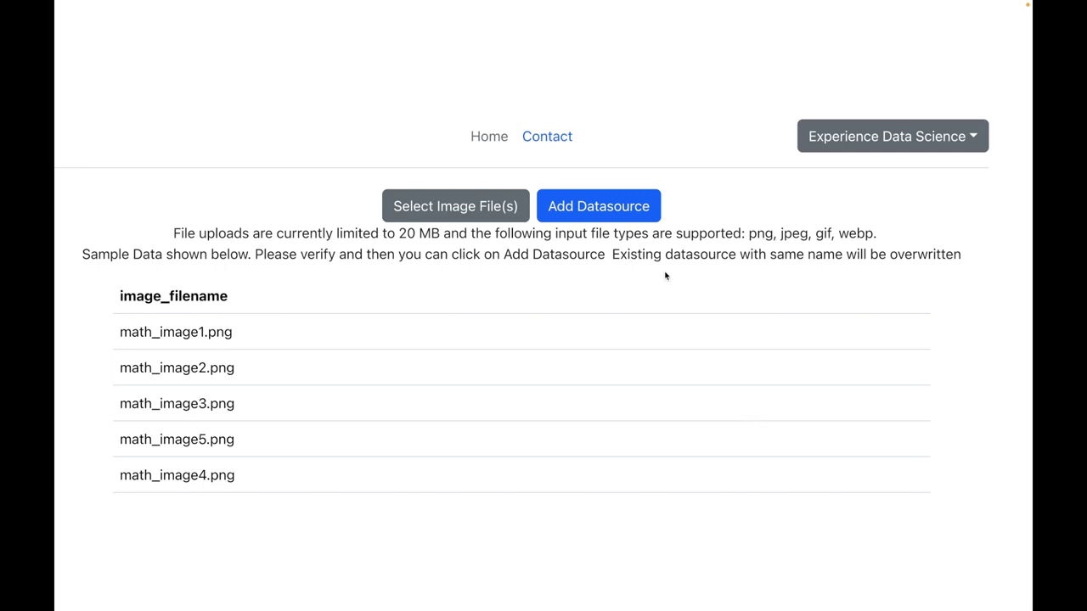
{"action": "left_click", "coordinate": [599, 210]}
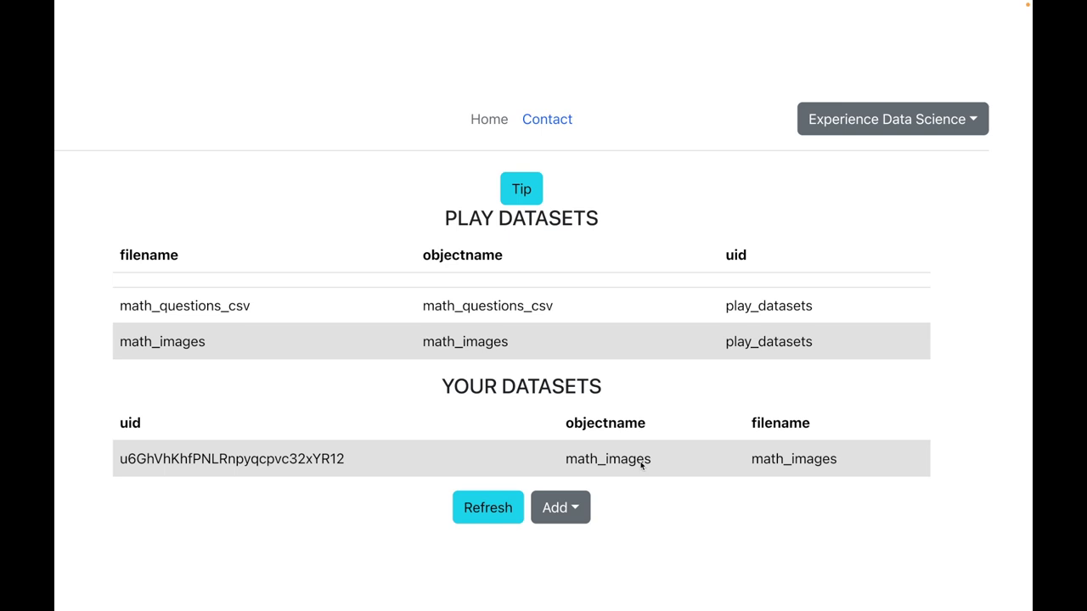
{"action": "left_click", "coordinate": [576, 508]}
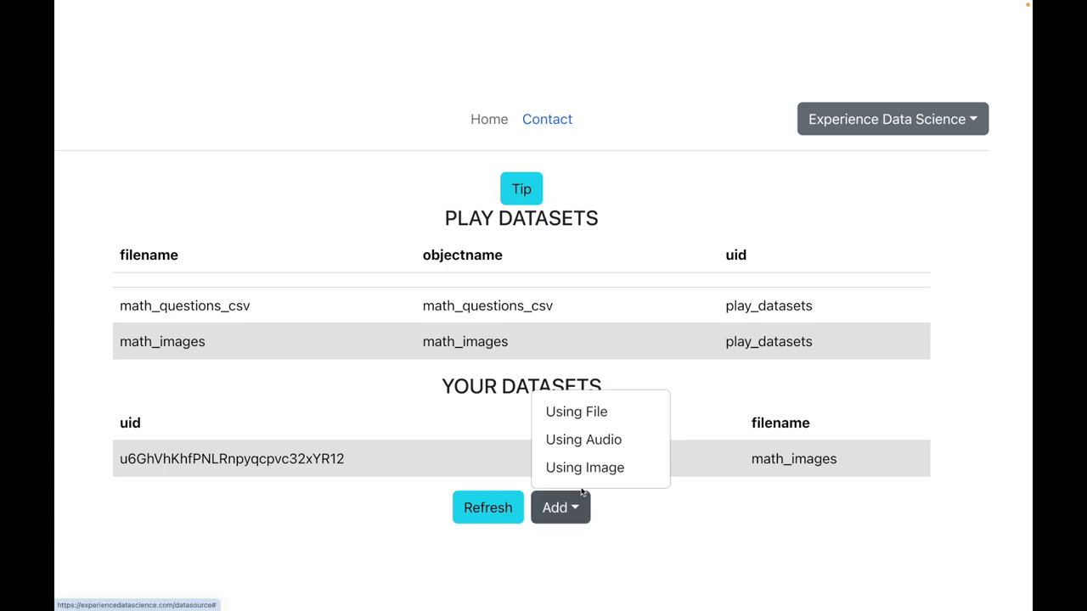
Step: Add maths_questions.csv as a file datasource, then go back to the datasets list
{"action": "left_click", "coordinate": [596, 411]}
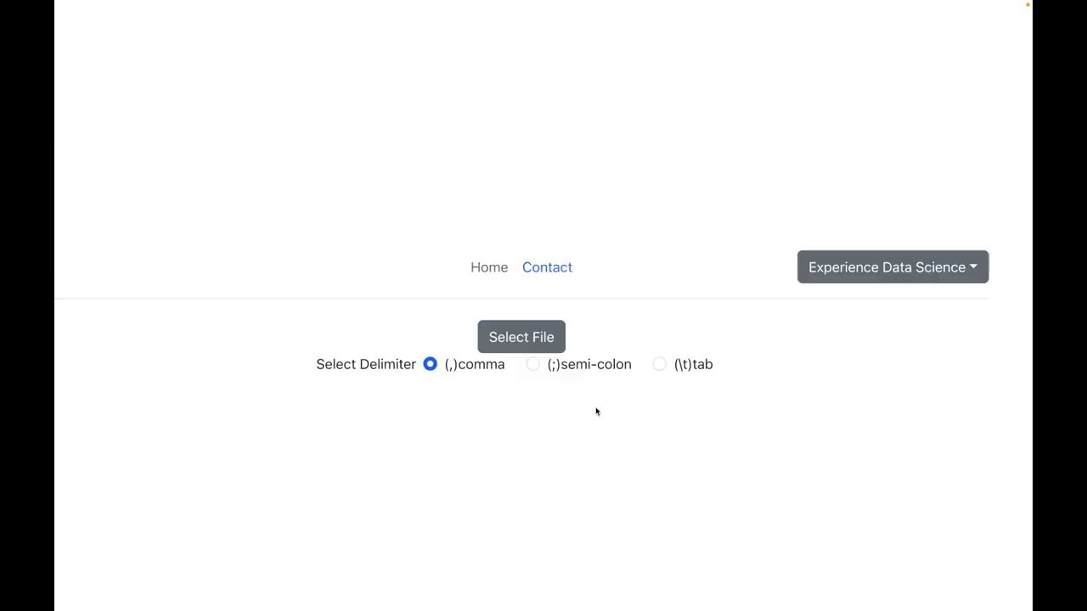
{"action": "left_click", "coordinate": [521, 338]}
{"action": "double_click", "coordinate": [488, 296]}
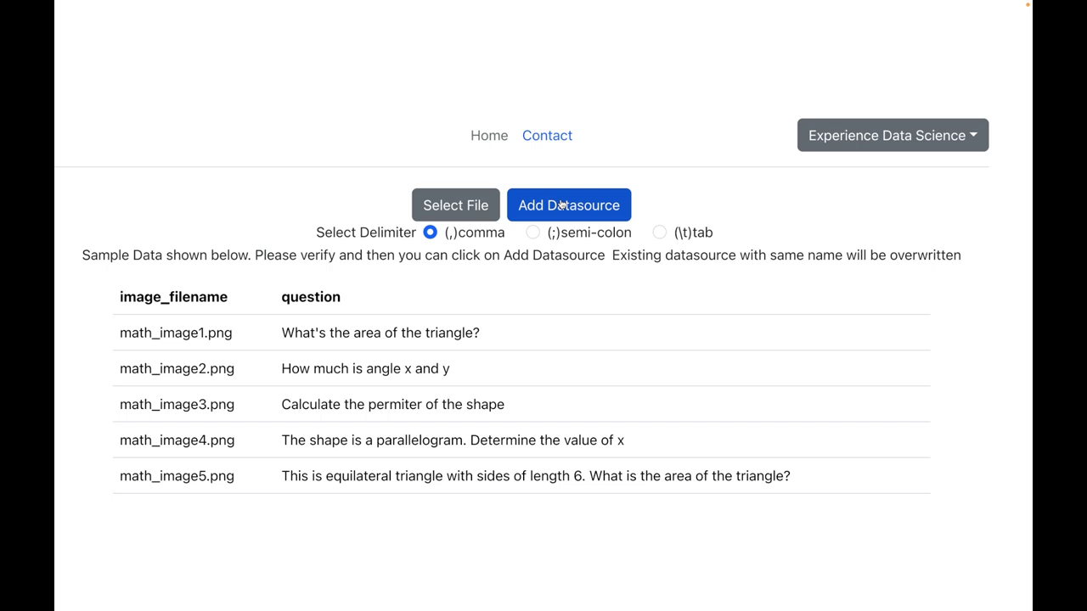
{"action": "left_click", "coordinate": [561, 205]}
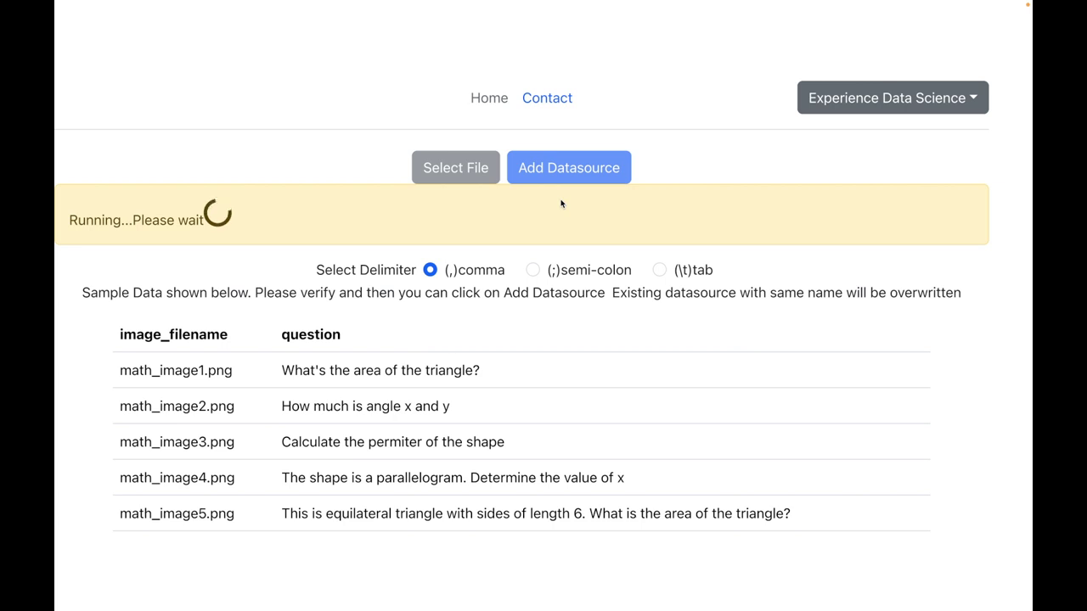
{"action": "right_click", "coordinate": [320, 182]}
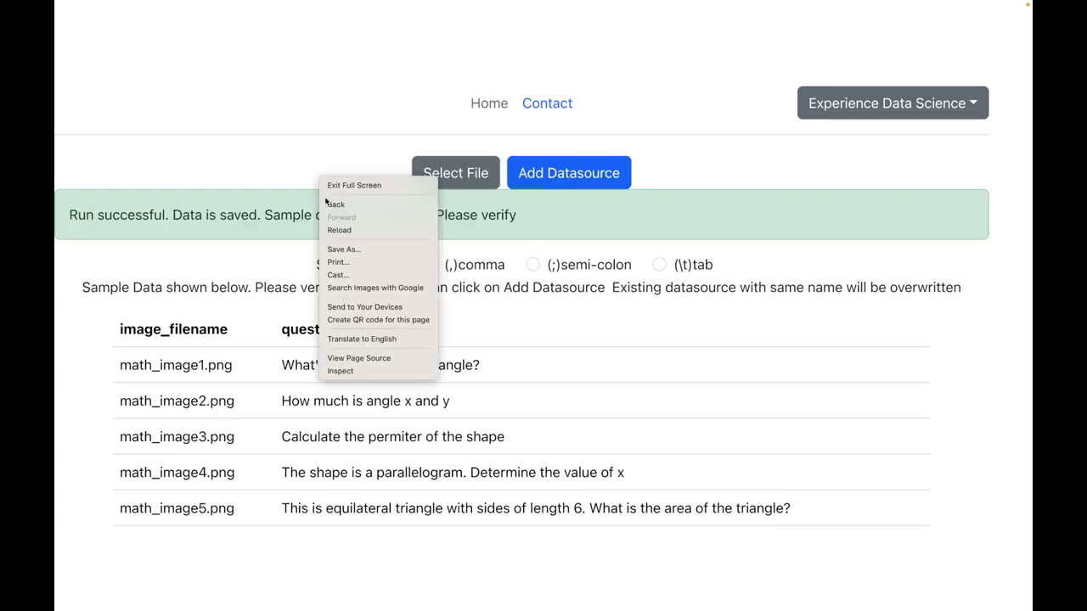
{"action": "left_click", "coordinate": [333, 205]}
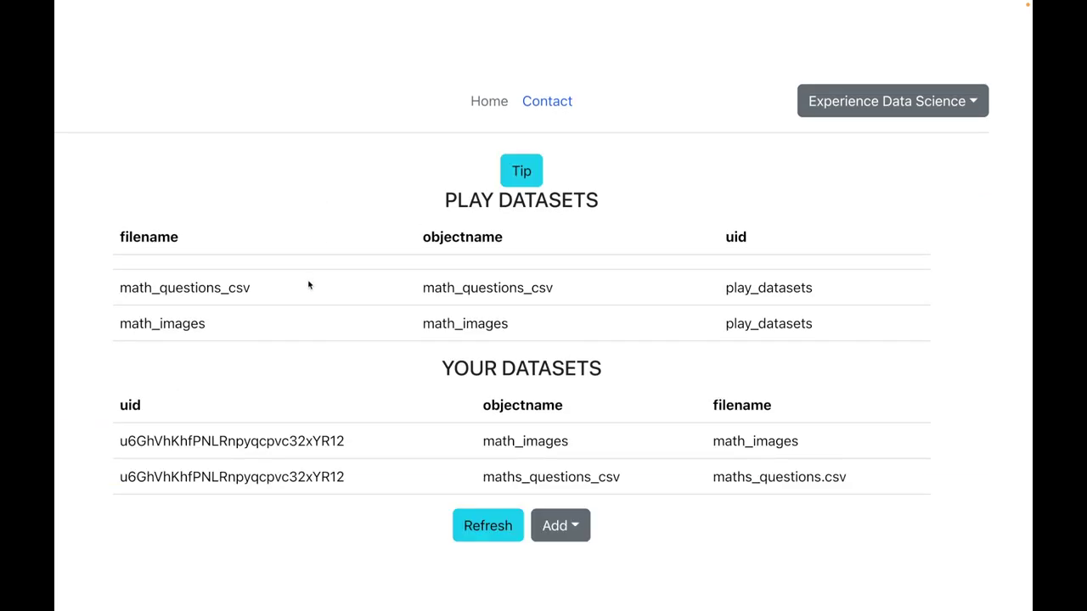
Step: Display maths_questions_csv in Analytics with 10 records, all columns selected, and sharable output
{"action": "left_click", "coordinate": [324, 480]}
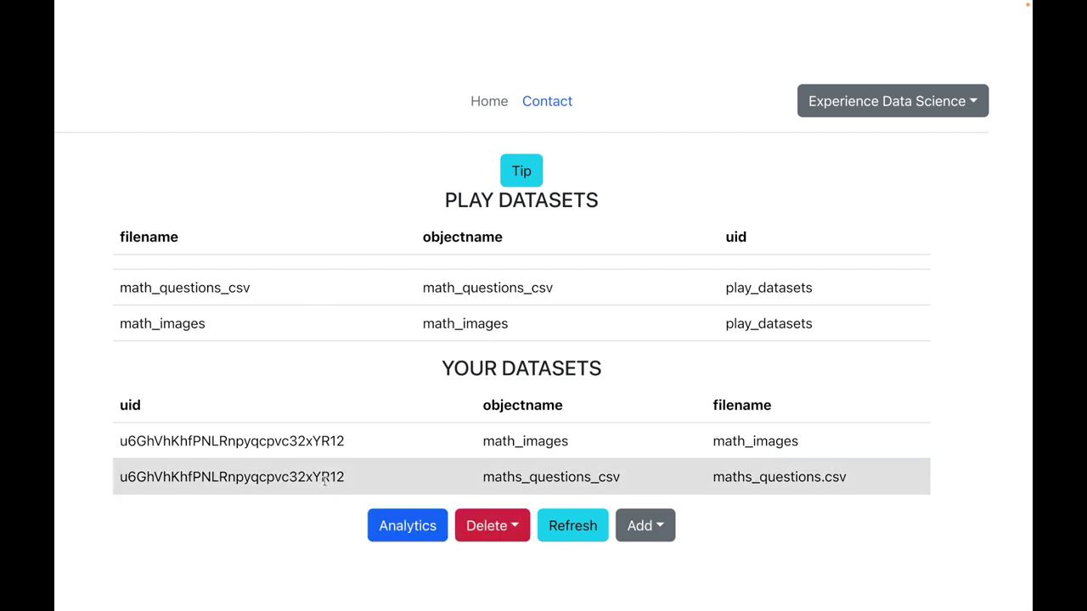
{"action": "left_click", "coordinate": [410, 541]}
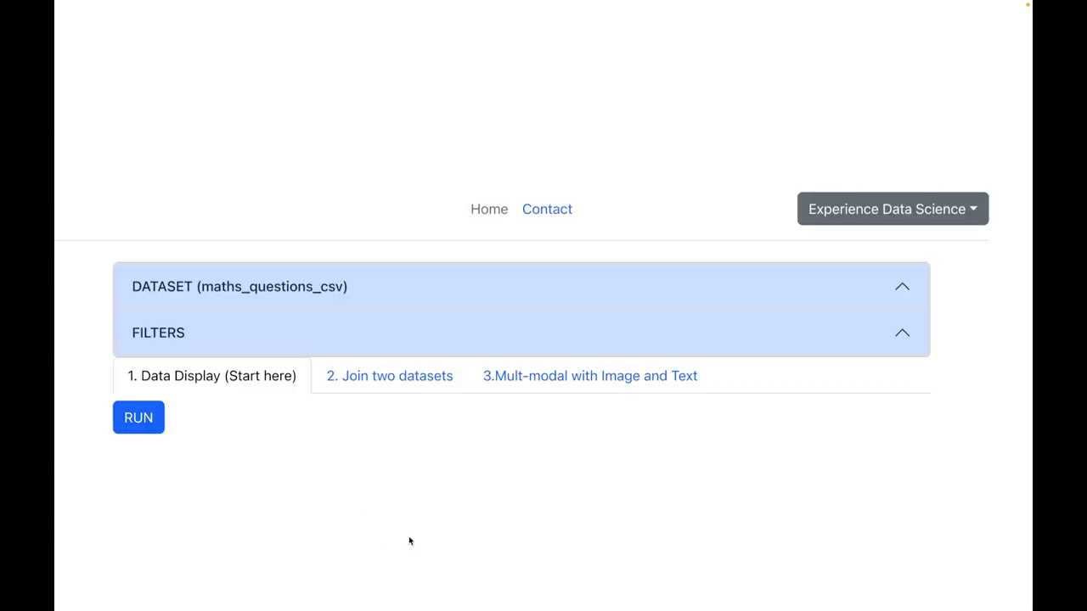
{"action": "left_click", "coordinate": [144, 433]}
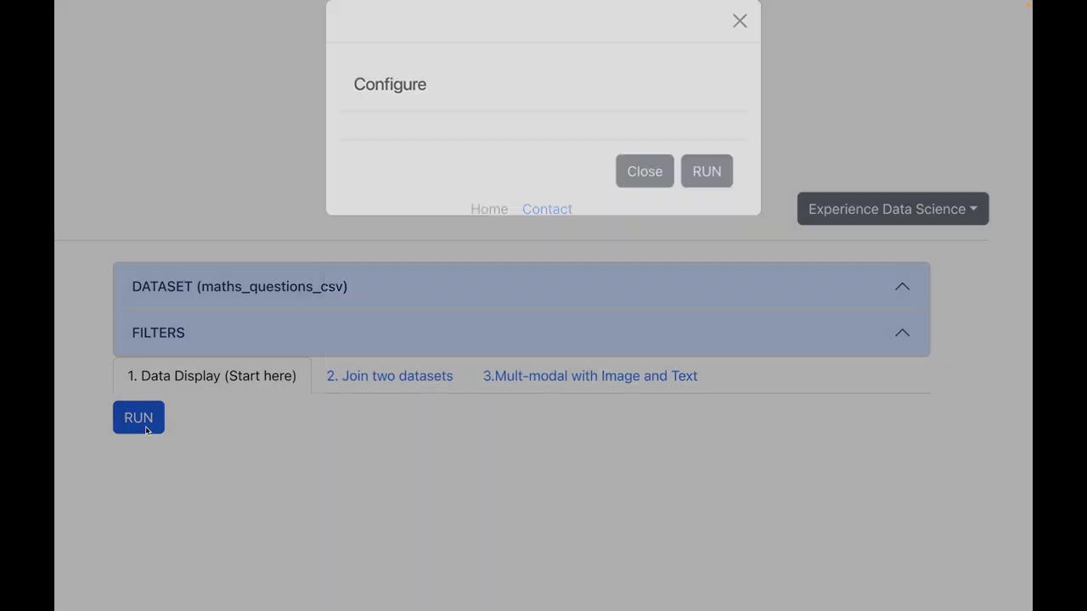
{"action": "left_click", "coordinate": [361, 182]}
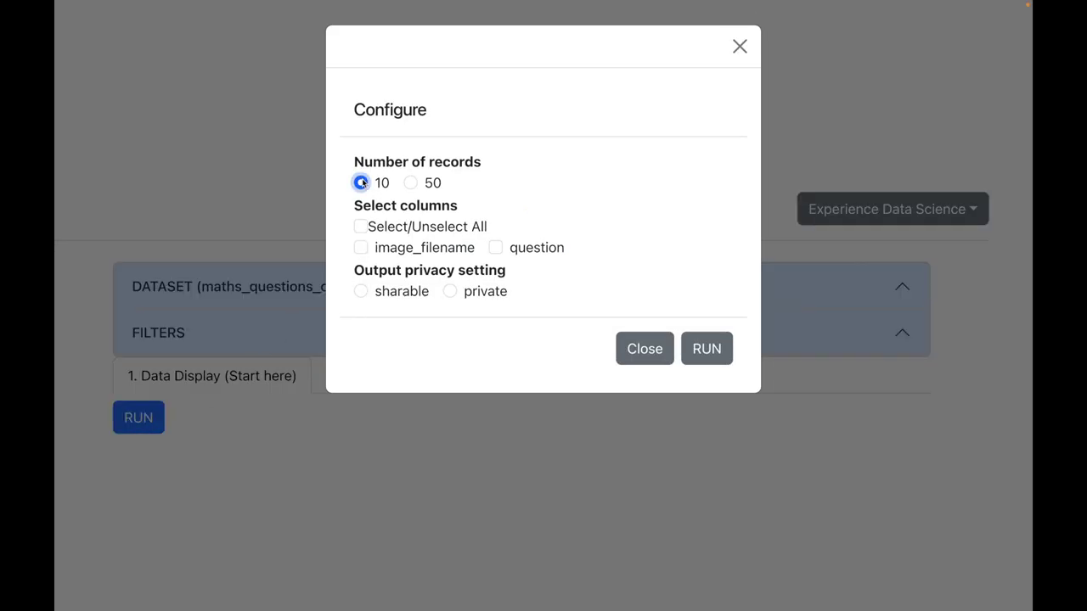
{"action": "left_click", "coordinate": [361, 226]}
{"action": "left_click", "coordinate": [361, 292]}
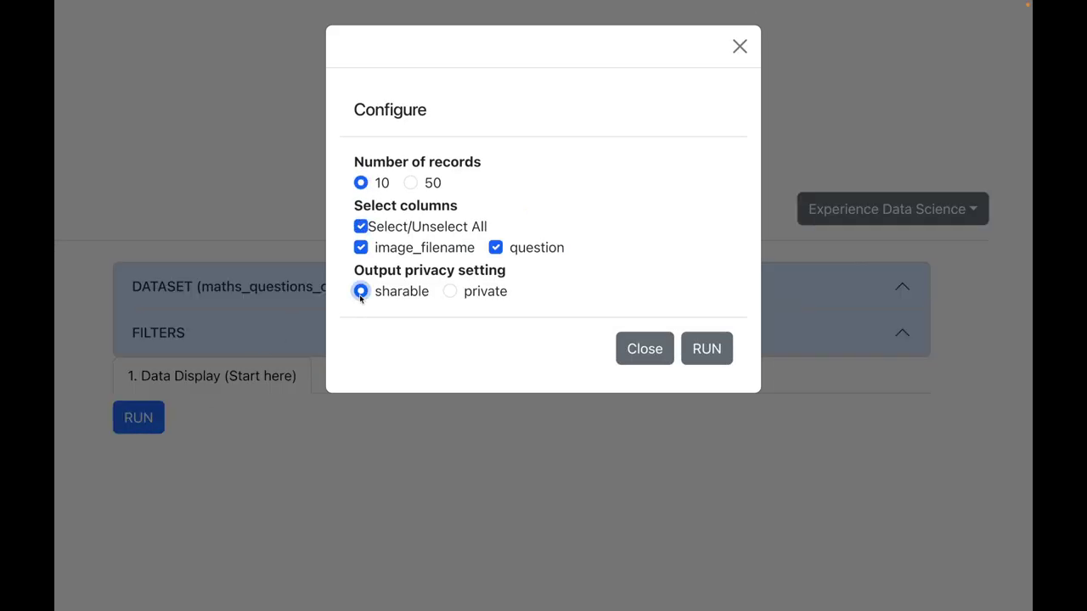
{"action": "left_click", "coordinate": [707, 350]}
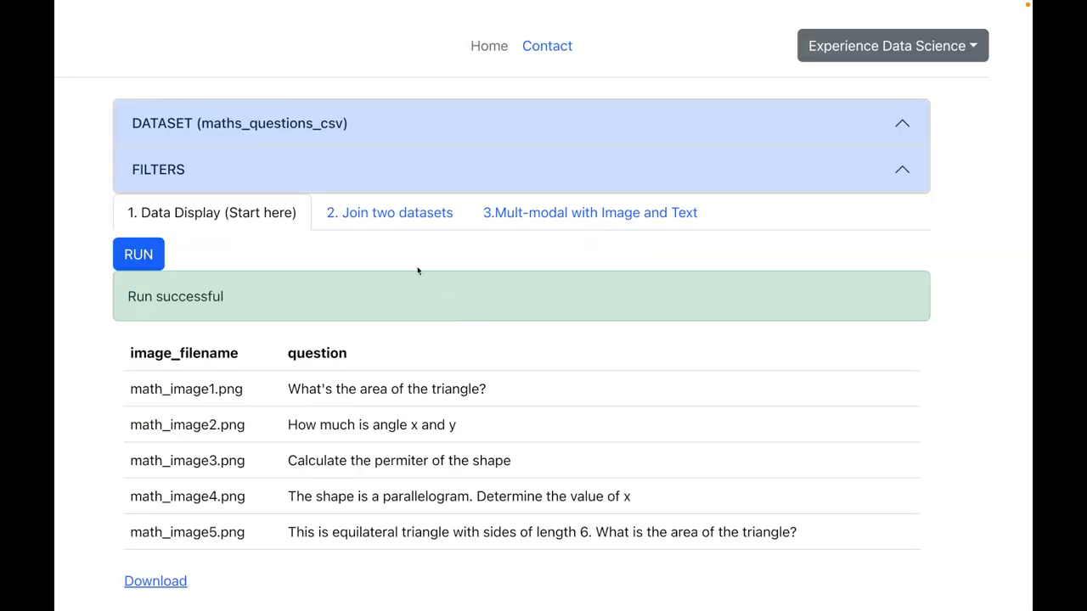
{"action": "left_click", "coordinate": [403, 214]}
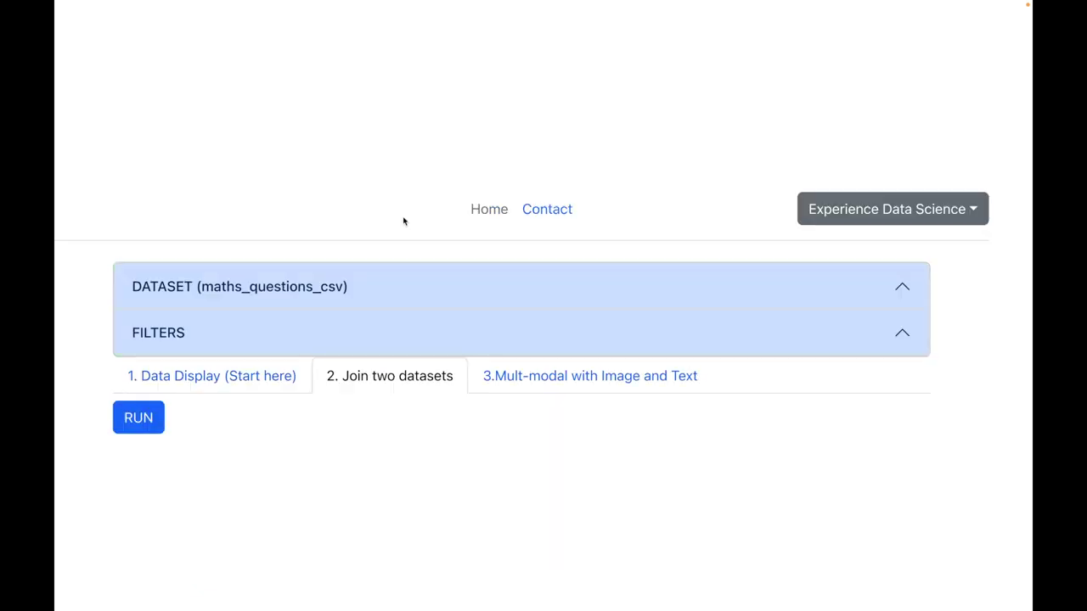
{"action": "left_click", "coordinate": [155, 417]}
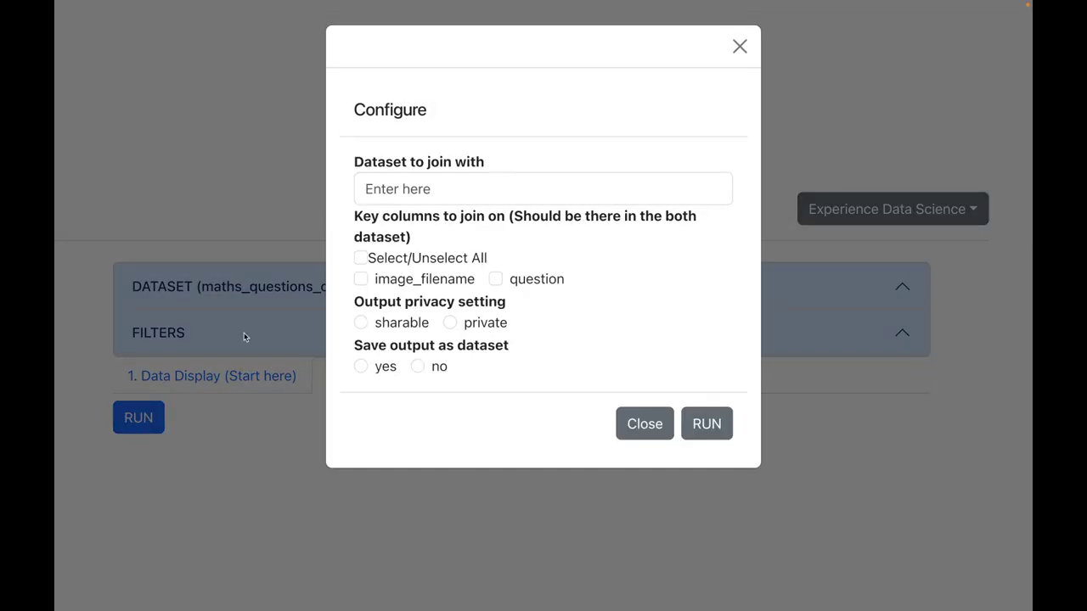
{"action": "type", "text": "math_images"}
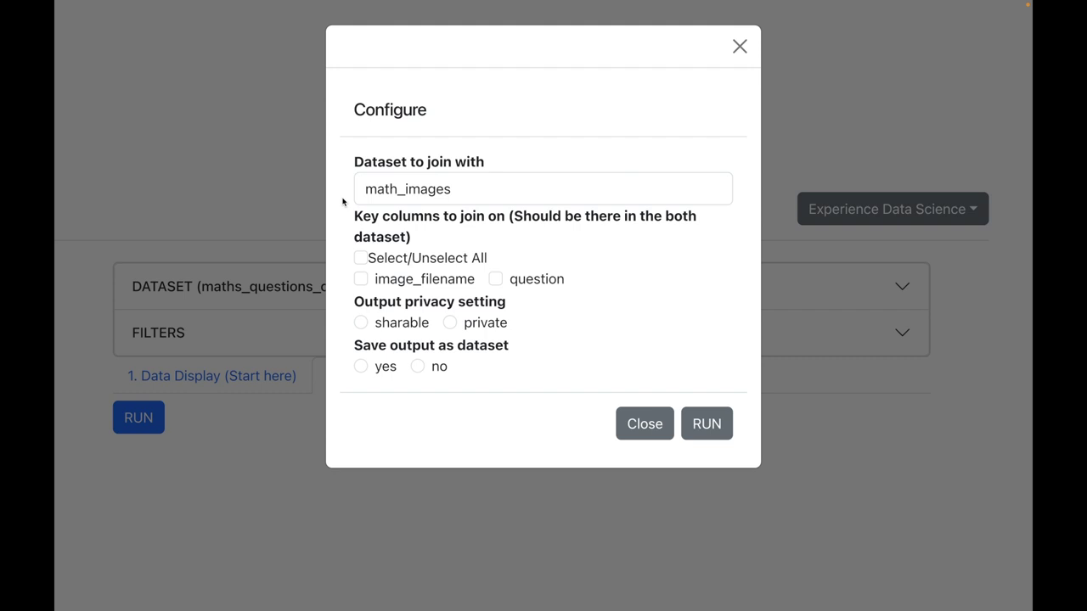
{"action": "left_click", "coordinate": [361, 283]}
{"action": "left_click", "coordinate": [361, 321]}
{"action": "left_click", "coordinate": [363, 366]}
{"action": "left_click", "coordinate": [710, 431]}
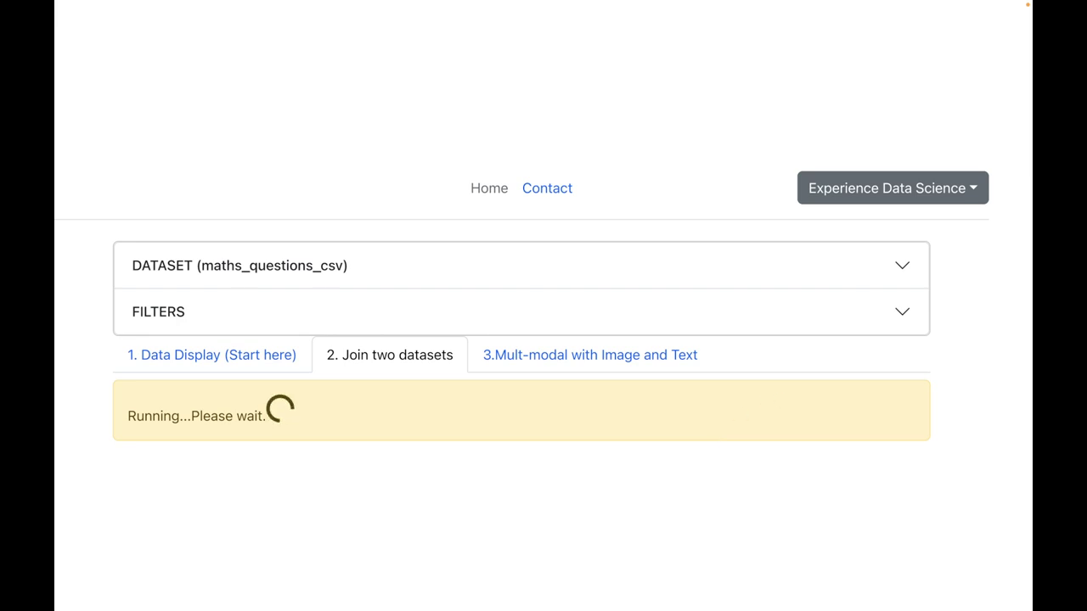
{"action": "scroll", "coordinate": [637, 396], "scroll_direction": "down", "scroll_amount": 2}
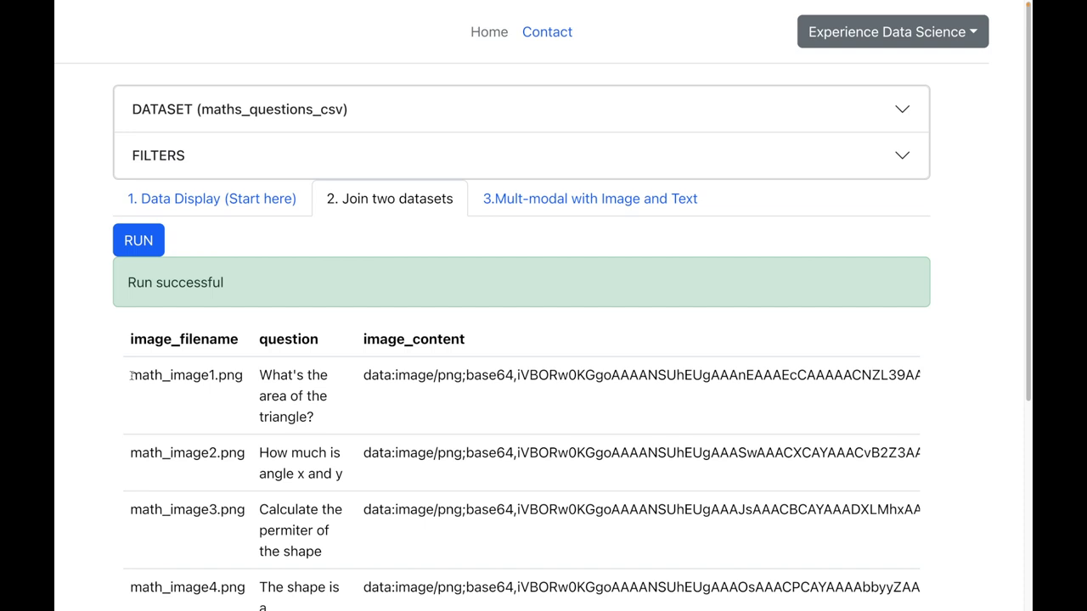
{"action": "left_click_drag", "start_coordinate": [132, 375], "coordinate": [328, 415]}
{"action": "left_click", "coordinate": [261, 374]}
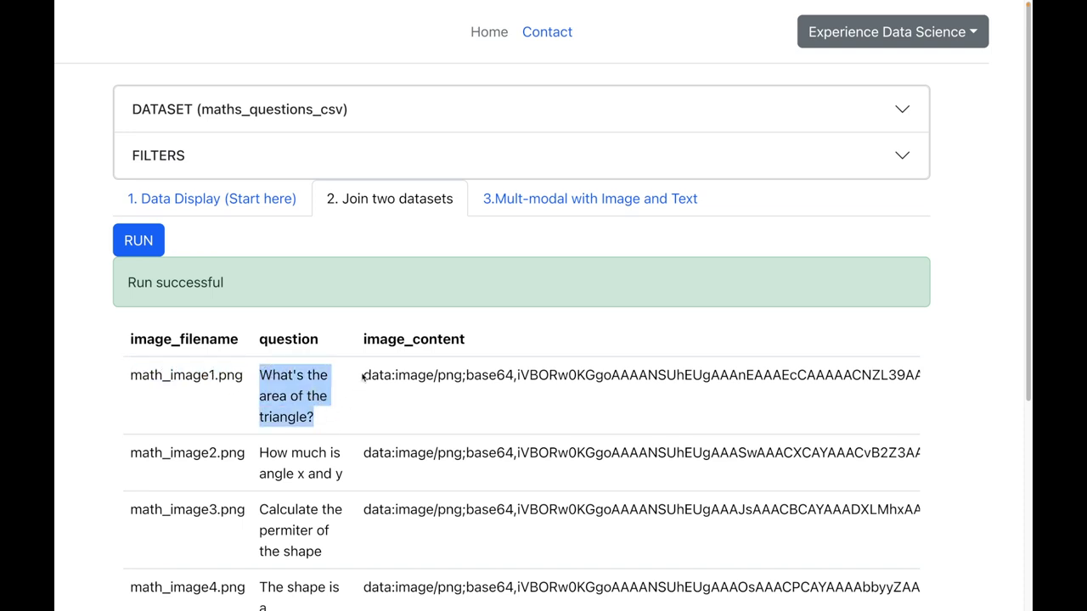
{"action": "left_click_drag", "start_coordinate": [366, 375], "coordinate": [621, 384]}
{"action": "left_click", "coordinate": [656, 401]}
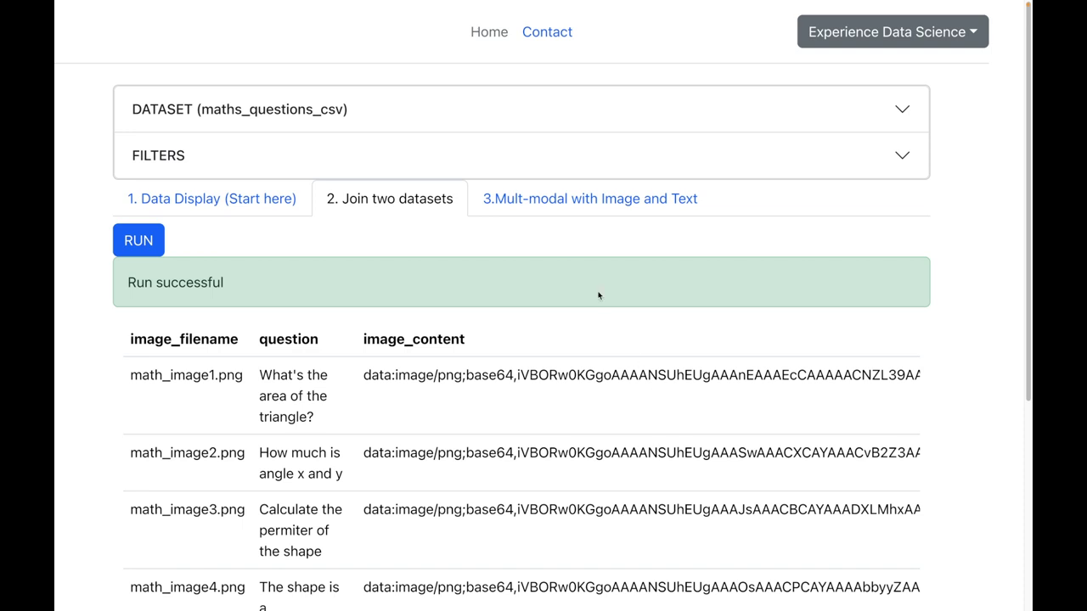
Step: Refresh the dataset list and select maths_questions_csv_output_join as the active dataset
{"action": "left_click", "coordinate": [560, 111]}
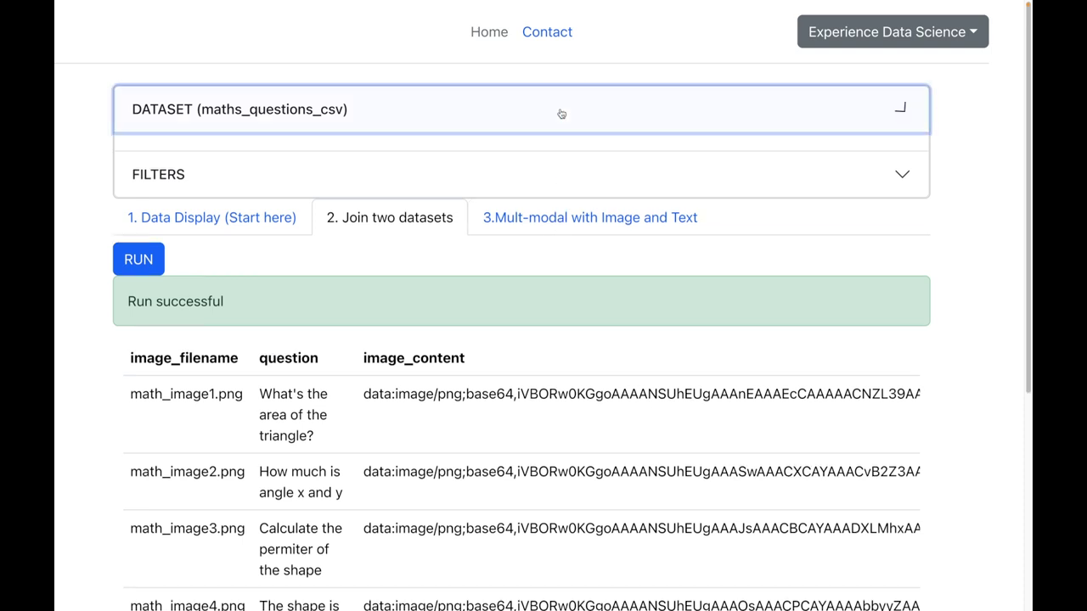
{"action": "left_click", "coordinate": [562, 327]}
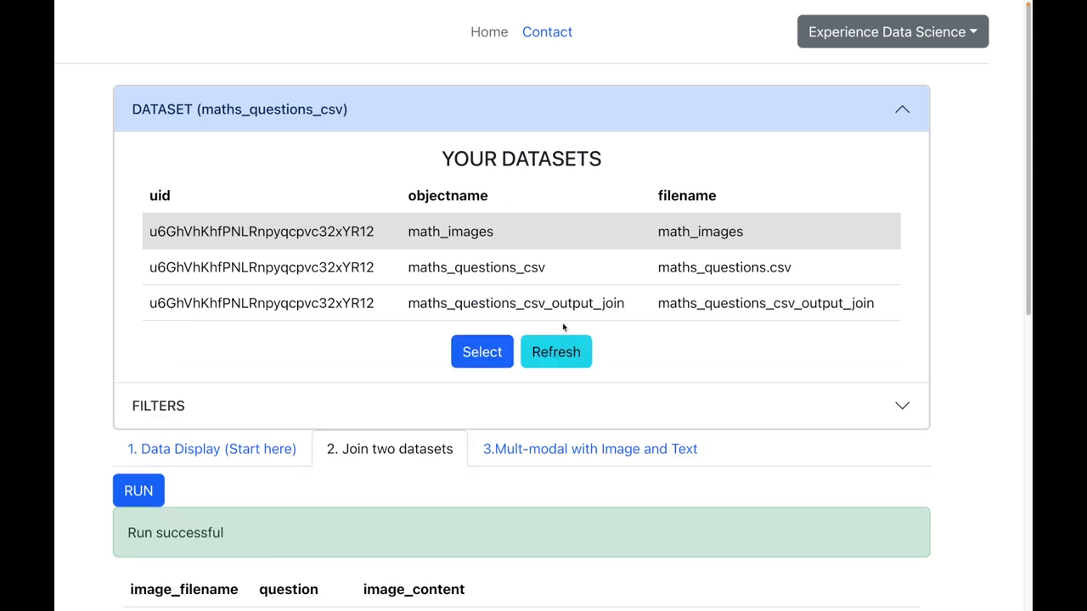
{"action": "left_click", "coordinate": [561, 303]}
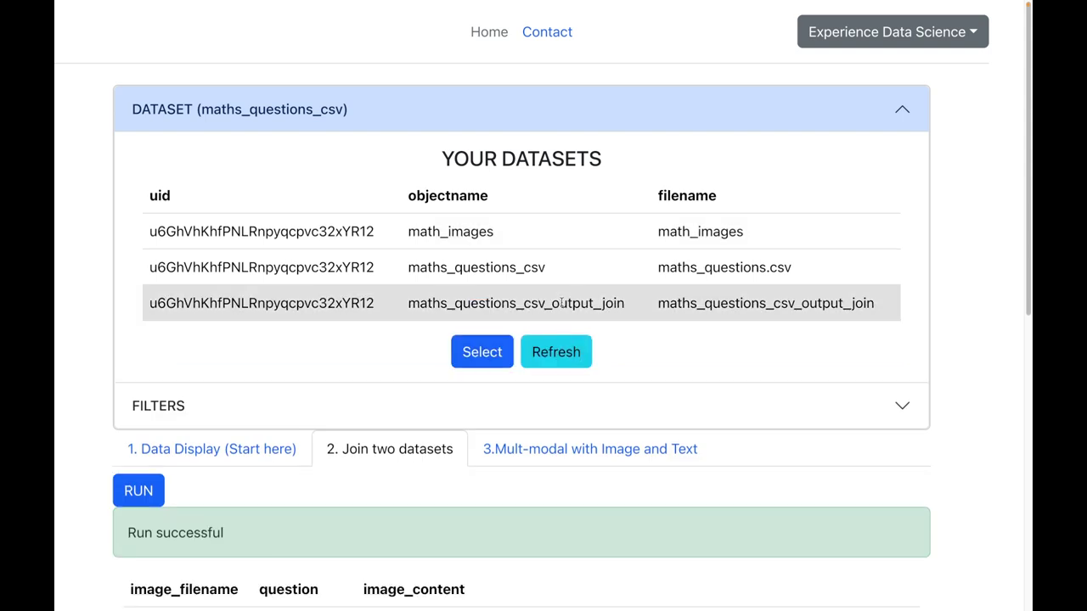
{"action": "left_click", "coordinate": [466, 353]}
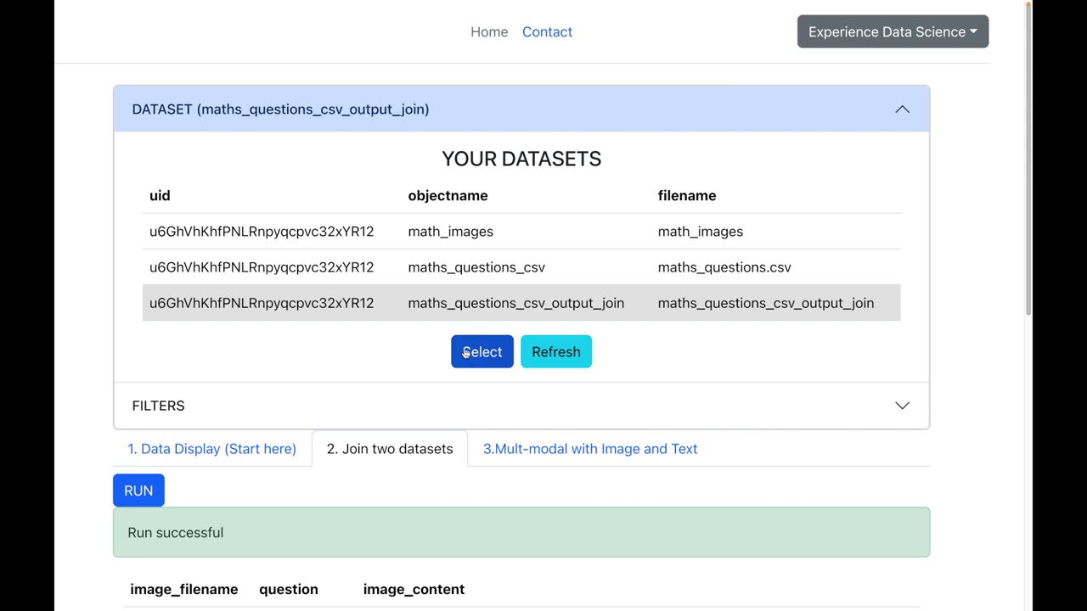
{"action": "left_click", "coordinate": [457, 108]}
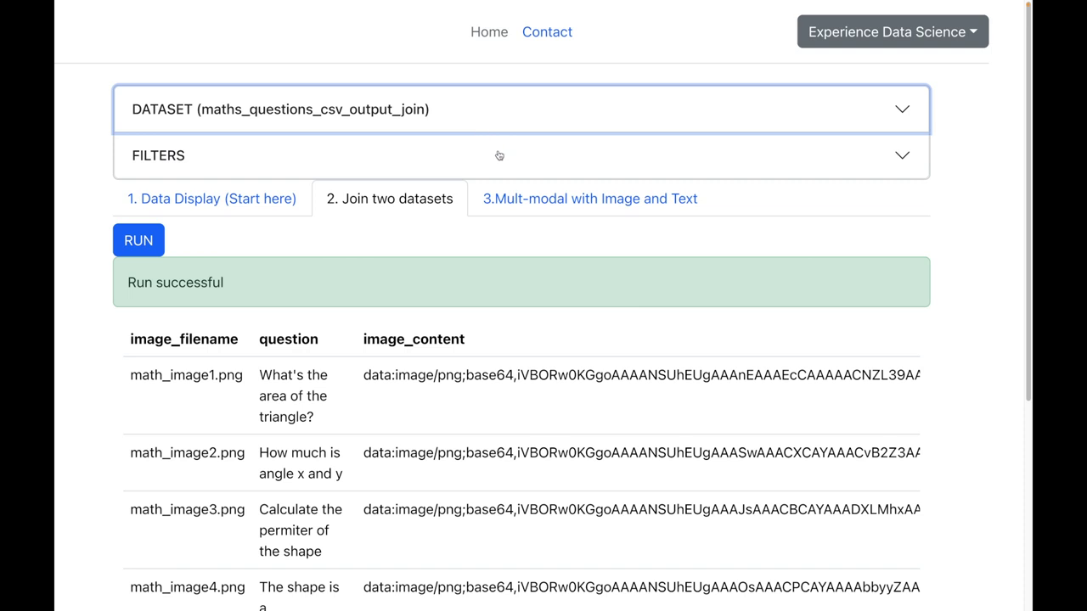
{"action": "left_click", "coordinate": [535, 211]}
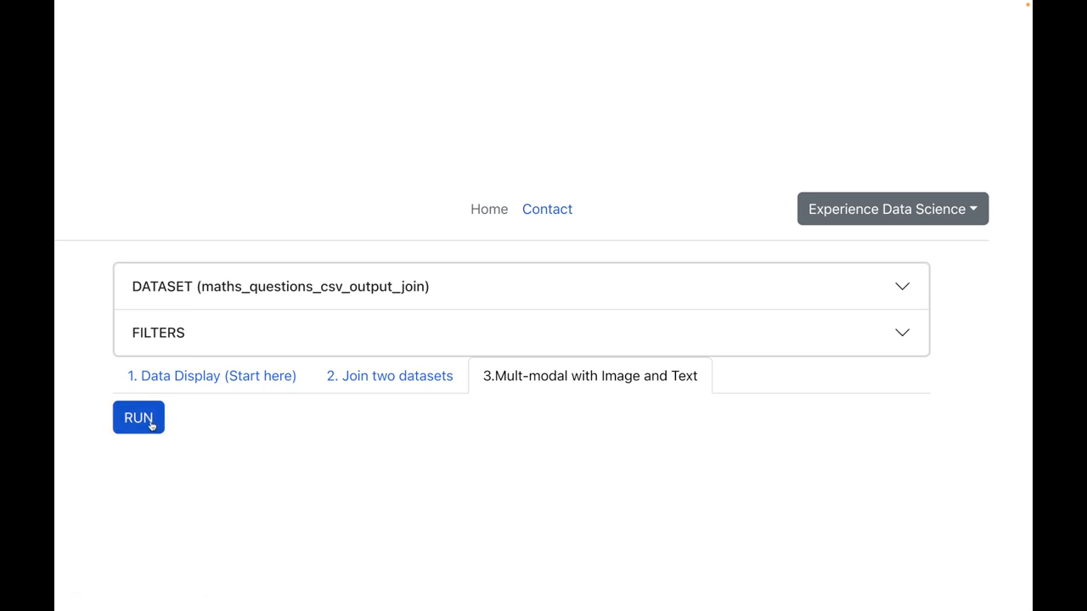
Step: Use image_content as the image column and question as the text column, keeping image_filename
{"action": "left_click", "coordinate": [138, 418]}
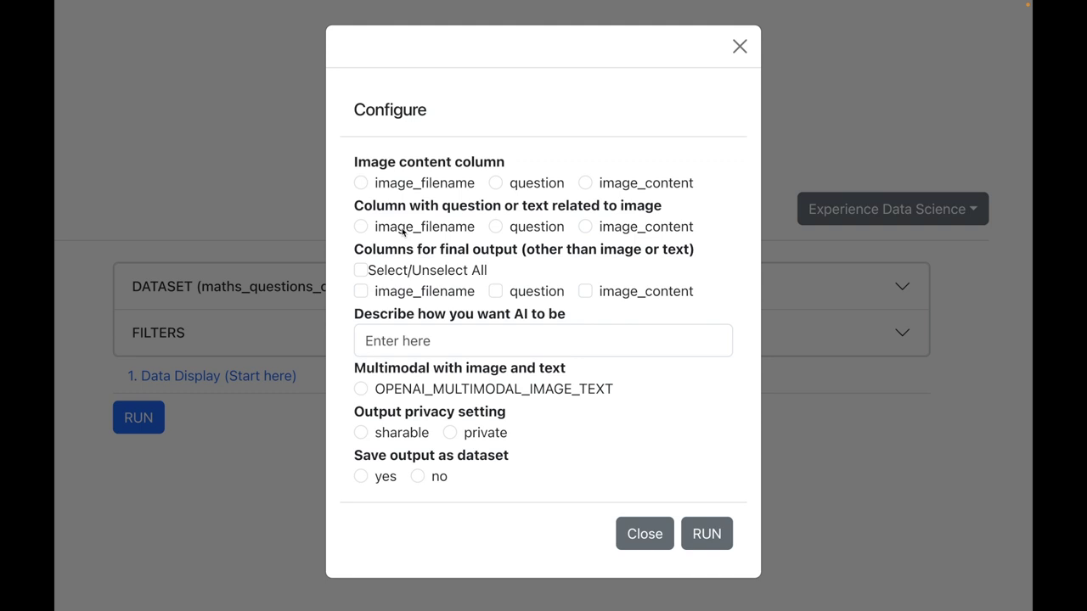
{"action": "left_click", "coordinate": [586, 183]}
{"action": "left_click", "coordinate": [492, 226]}
{"action": "left_click", "coordinate": [360, 293]}
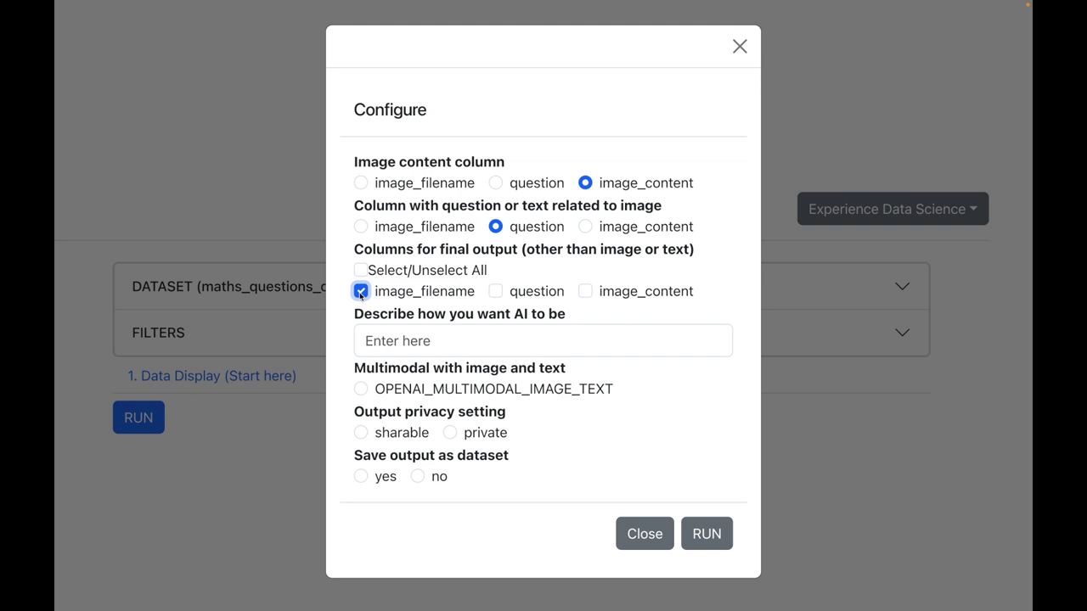
Step: Describe the AI as a helpful assistant that replies in markdown and helps with maths homework
{"action": "left_click", "coordinate": [402, 335]}
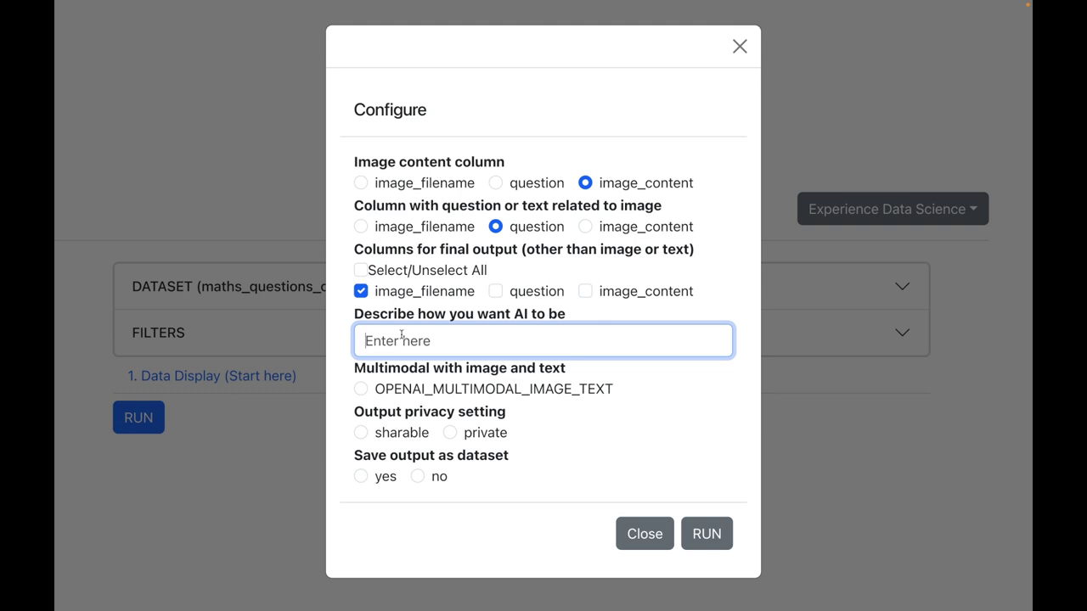
{"action": "type", "text": "You are an helpi"}
{"action": "key", "text": "BackSpace"}
{"action": "key", "text": "BackSpace"}
{"action": "key", "text": "BackSpace"}
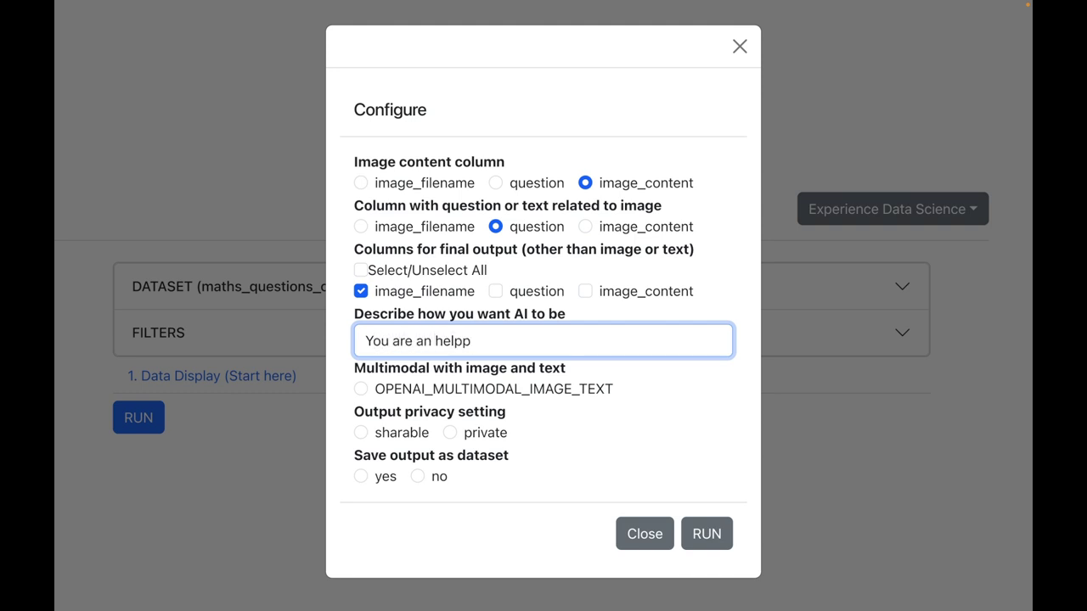
{"action": "type", "text": "lpful AI assistant that replies in markdown and you will help me with me mat"}
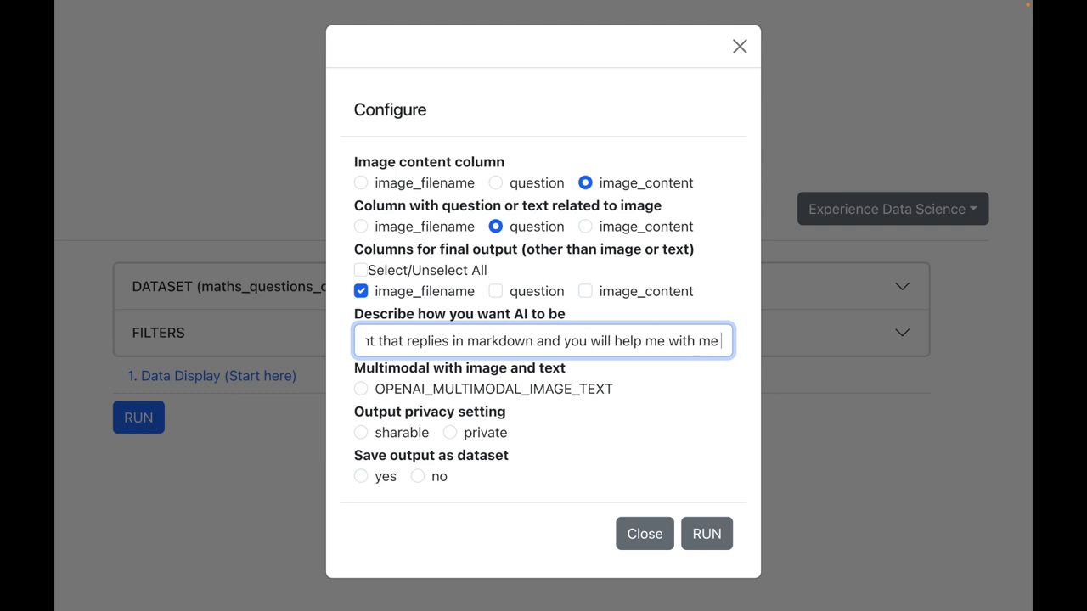
{"action": "type", "text": "hc"}
{"action": "key", "text": "BackSpace"}
{"action": "type", "text": "s "}
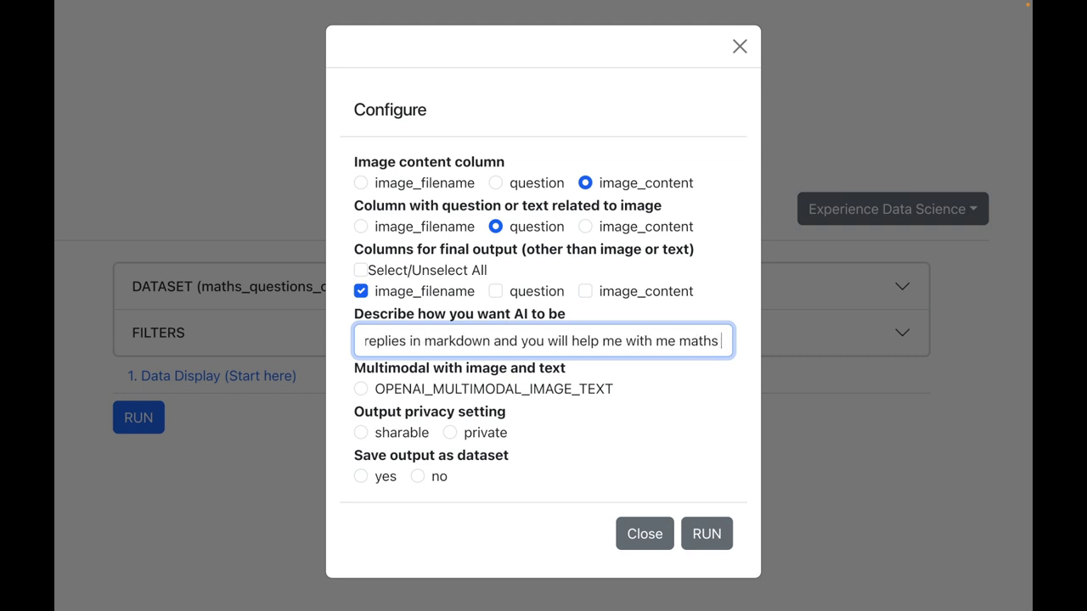
{"action": "type", "text": "homewor"}
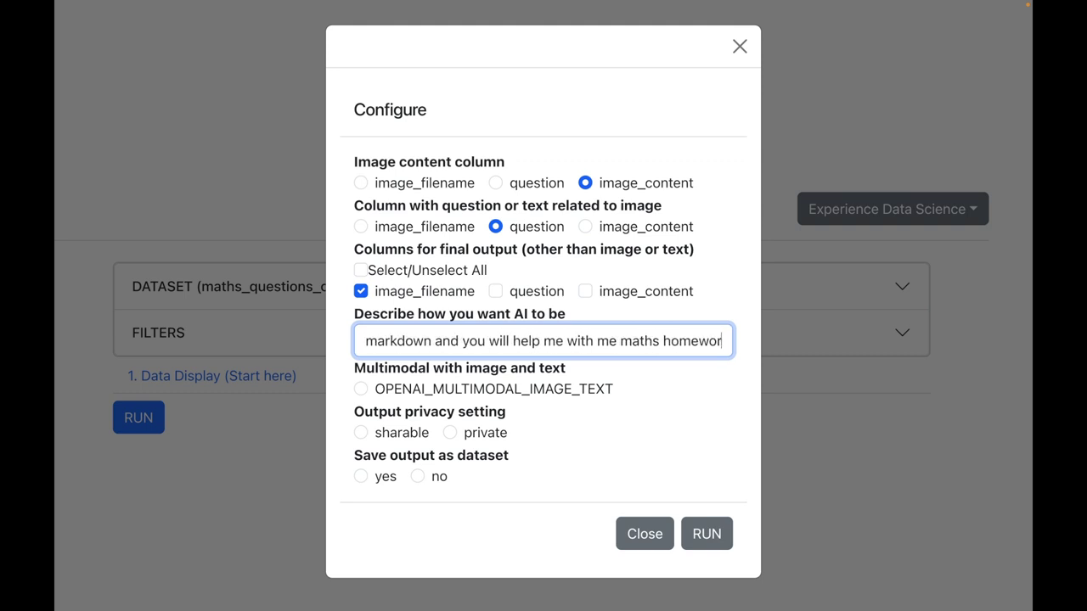
{"action": "type", "text": "k !"}
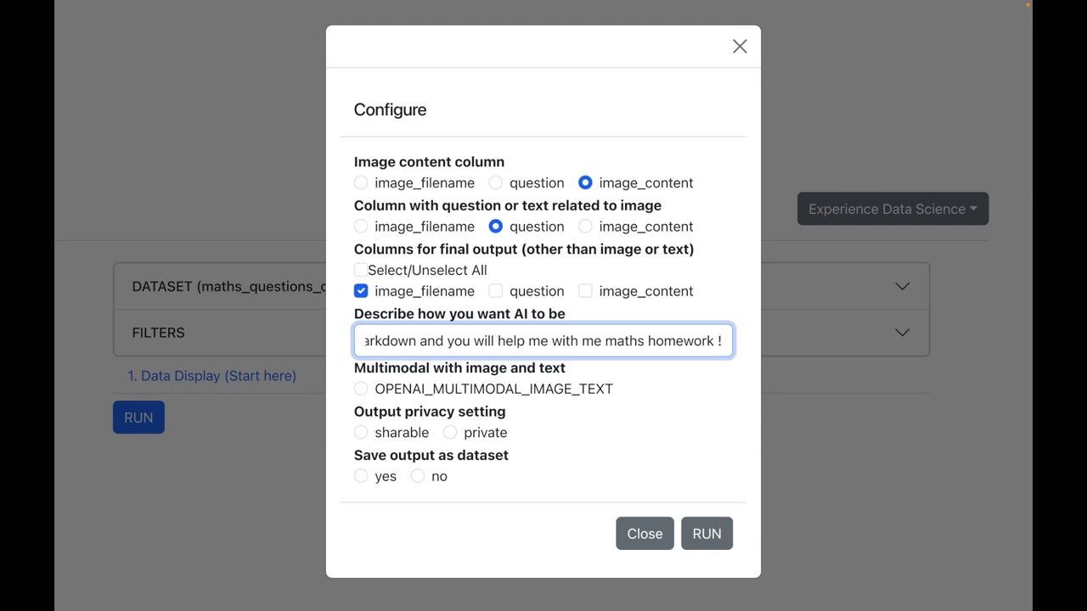
Step: Choose the OPENAI_MULTIMODAL_IMAGE_TEXT model, make output sharable and saved as a dataset, and run
{"action": "left_click", "coordinate": [361, 390]}
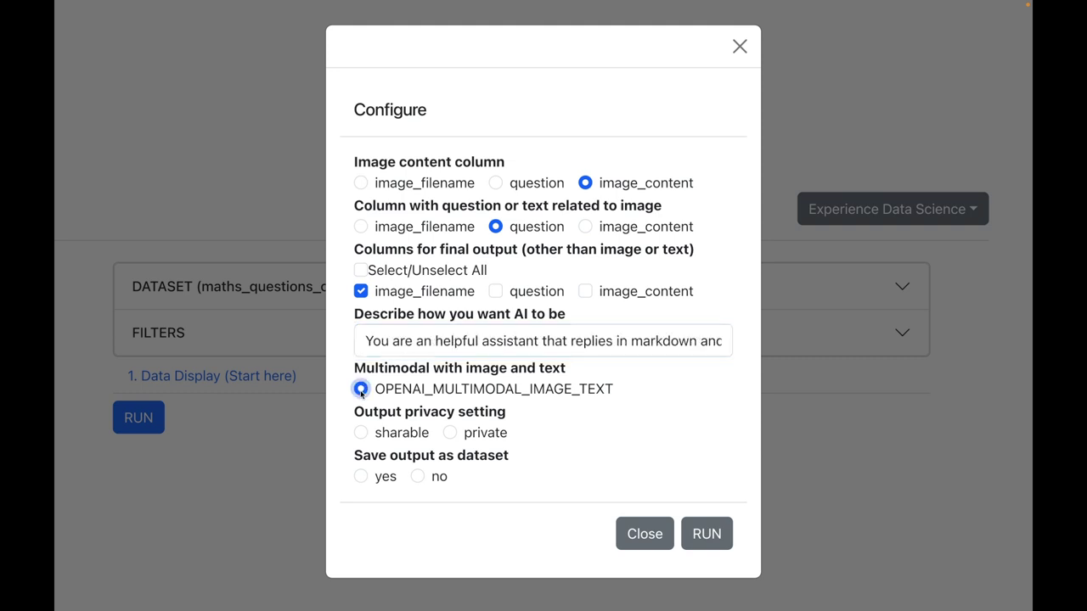
{"action": "left_click", "coordinate": [362, 434]}
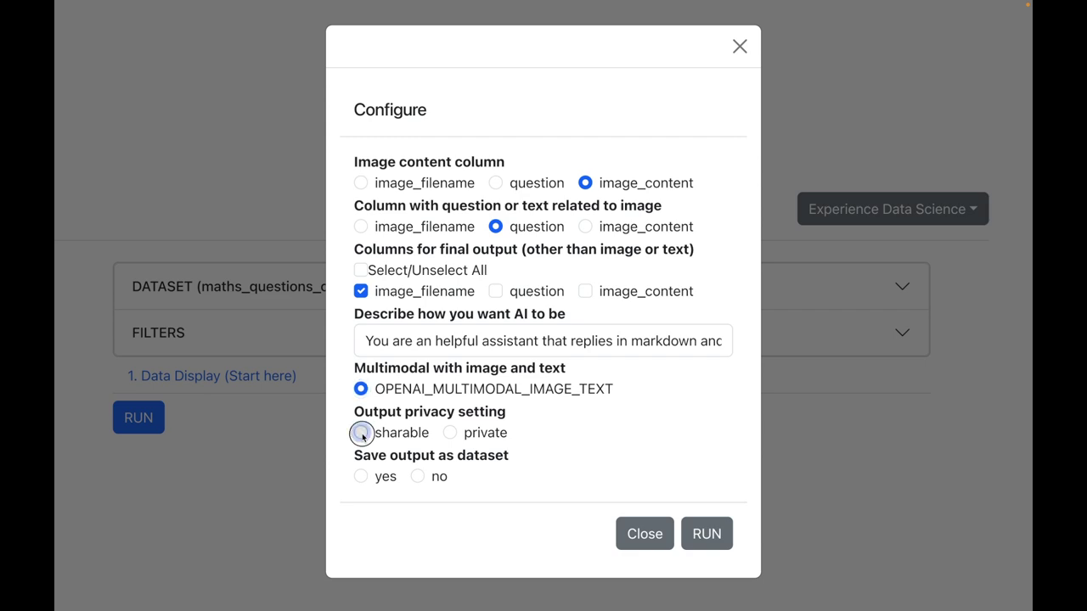
{"action": "left_click", "coordinate": [361, 478]}
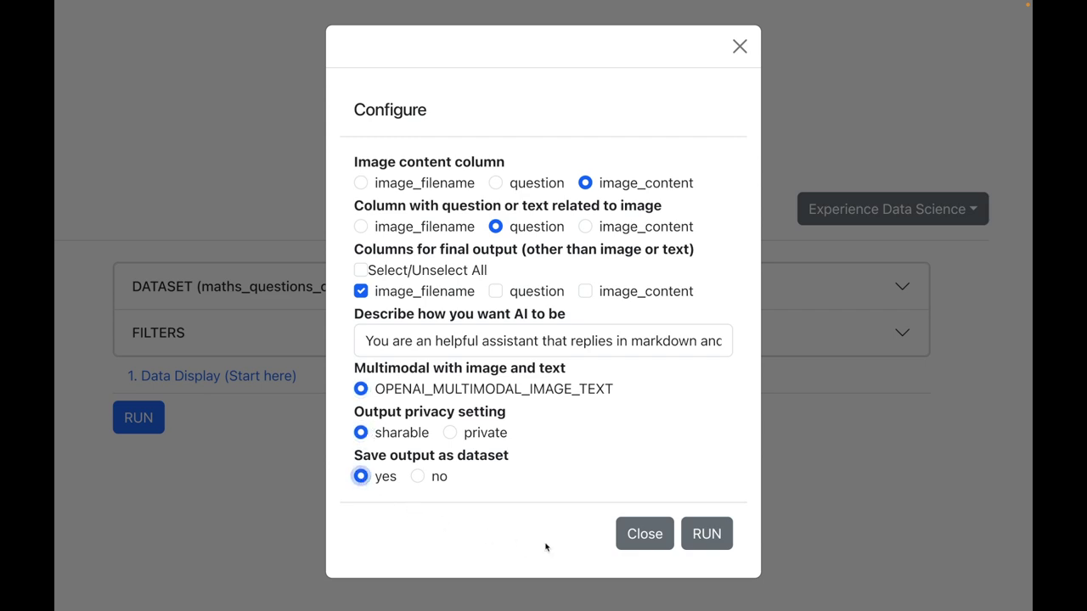
{"action": "left_click", "coordinate": [708, 539]}
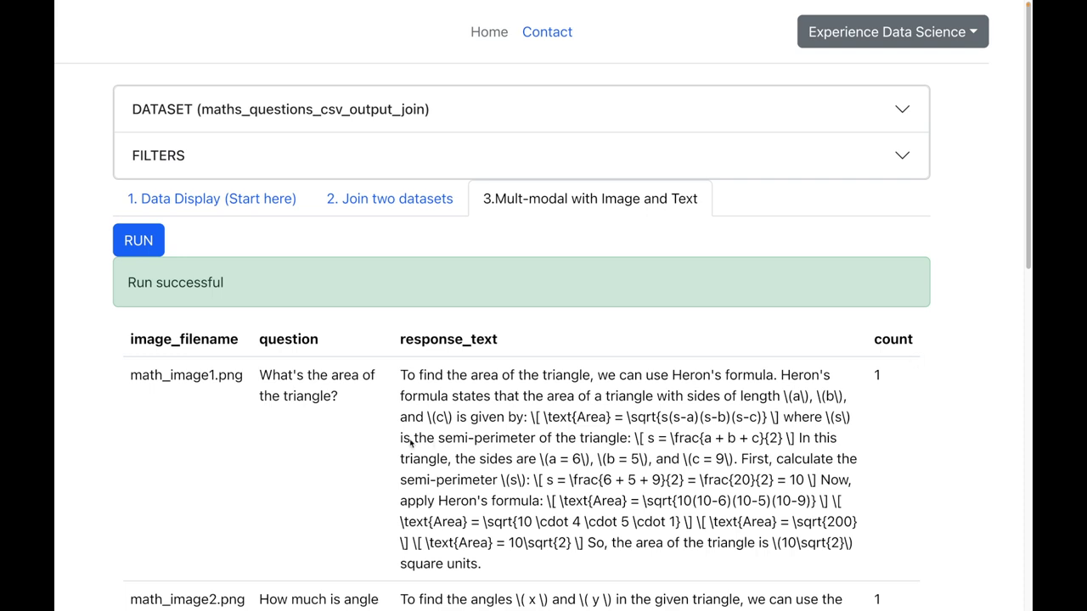
Step: Scroll through the results to review the markdown answers, e.g. x = 65° and y = 90° for math_image2.png
{"action": "scroll", "coordinate": [123, 441], "scroll_direction": "down", "scroll_amount": 3}
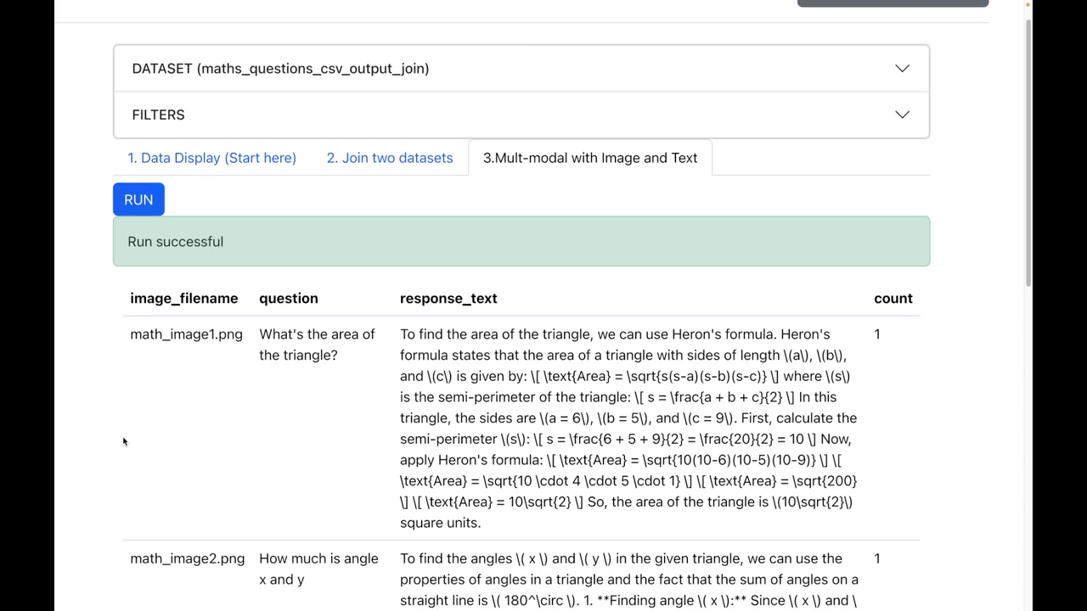
{"action": "scroll", "coordinate": [123, 441], "scroll_direction": "down", "scroll_amount": 1}
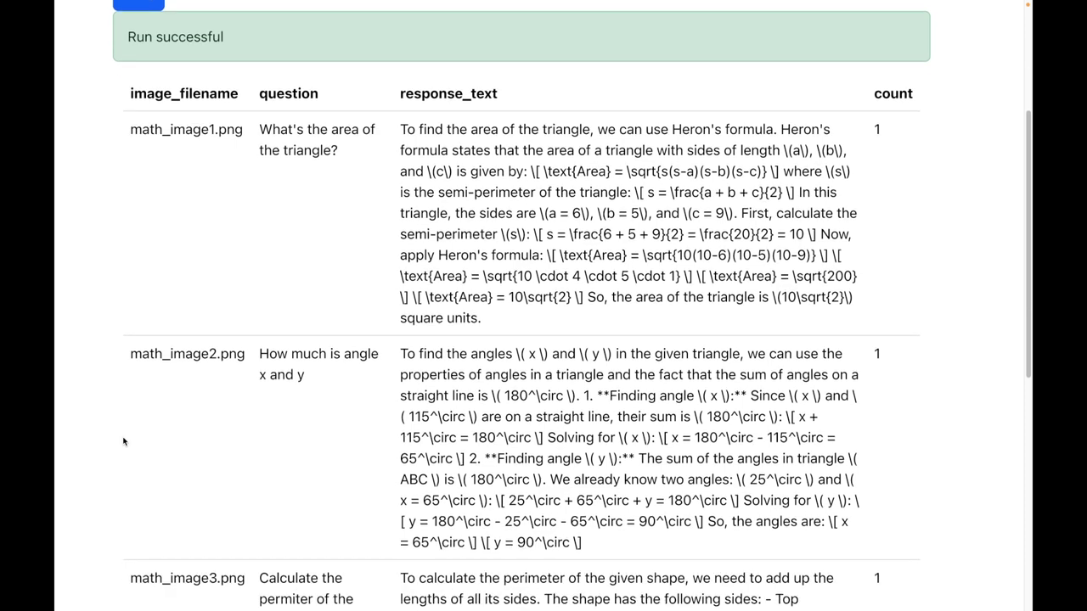
{"action": "scroll", "coordinate": [123, 441], "scroll_direction": "down", "scroll_amount": 1}
{"action": "scroll", "coordinate": [394, 362], "scroll_direction": "down", "scroll_amount": 1}
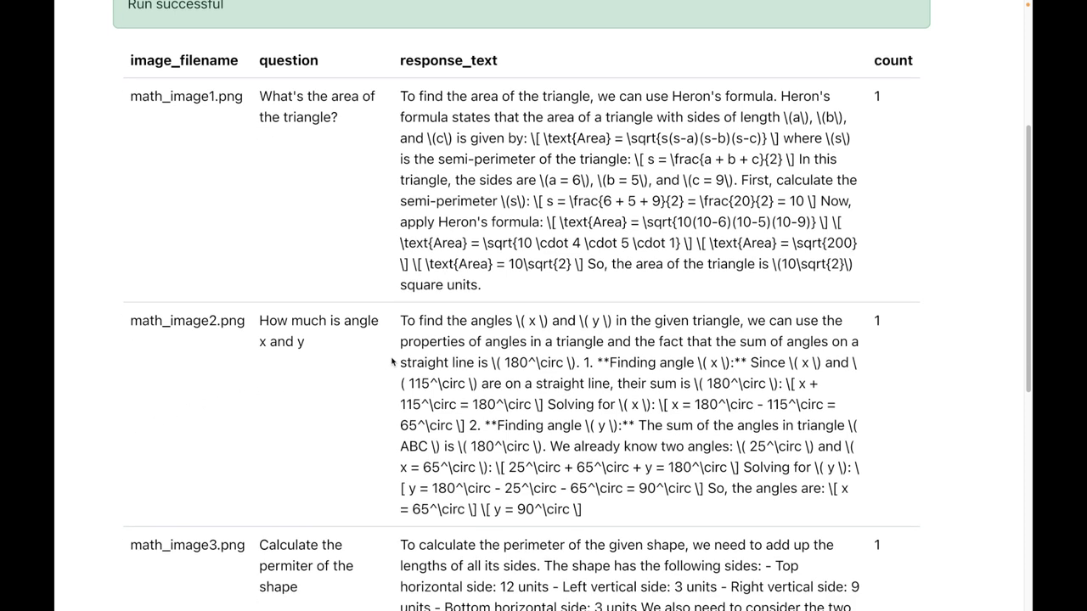
{"action": "mouse_move", "coordinate": [409, 340]}
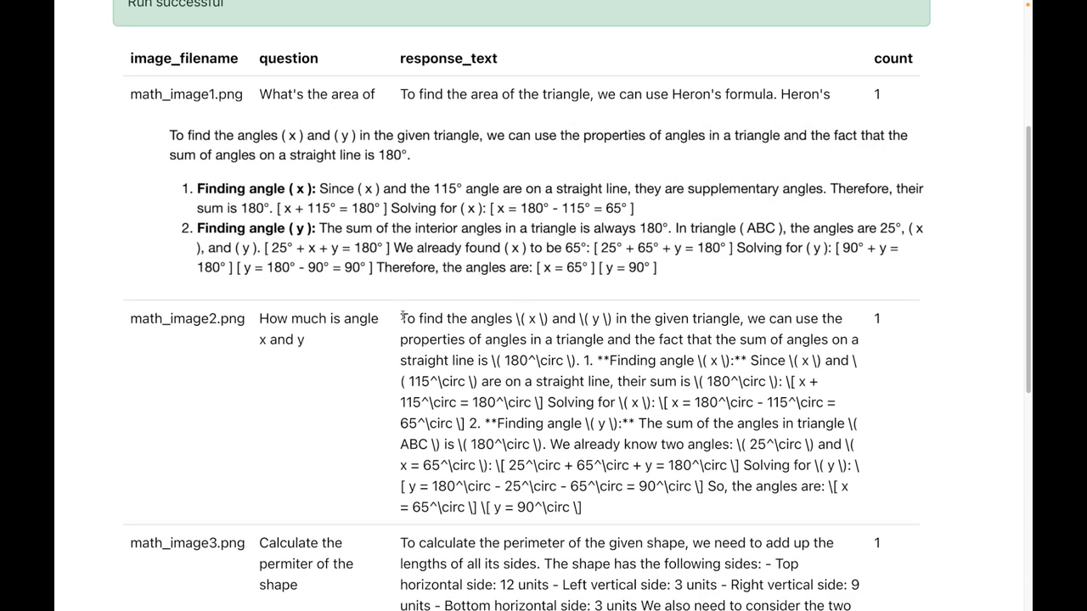
{"action": "left_click_drag", "start_coordinate": [401, 319], "coordinate": [605, 508]}
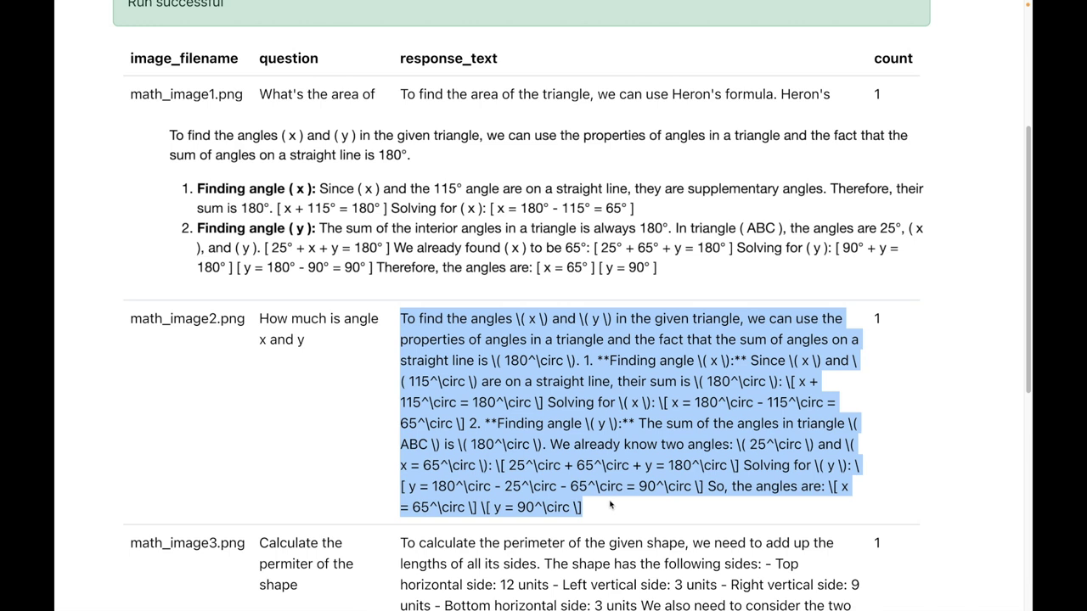
{"action": "scroll", "coordinate": [614, 501], "scroll_direction": "down", "scroll_amount": 1}
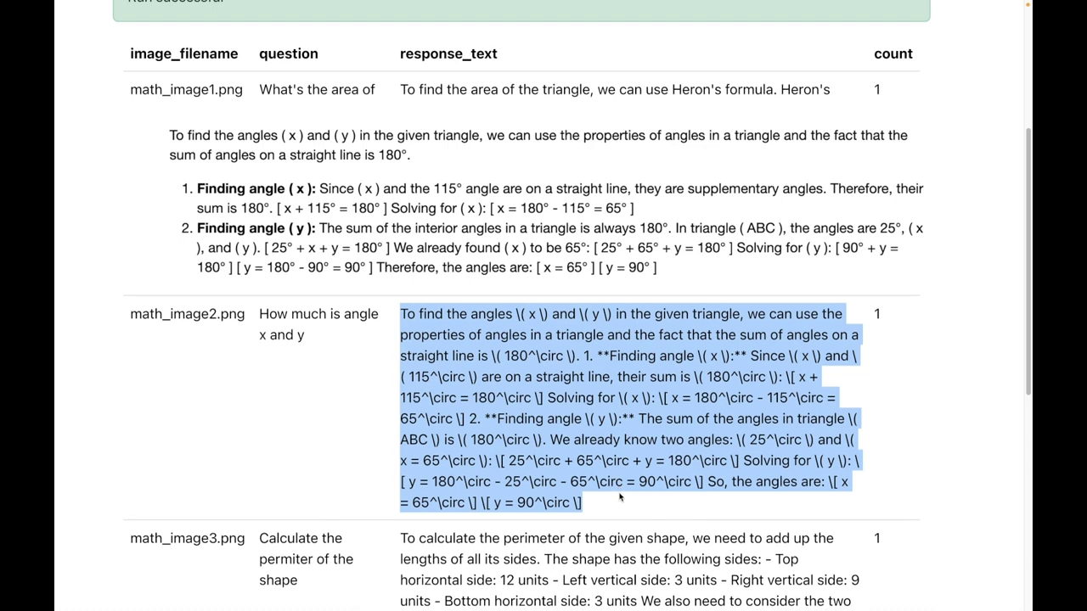